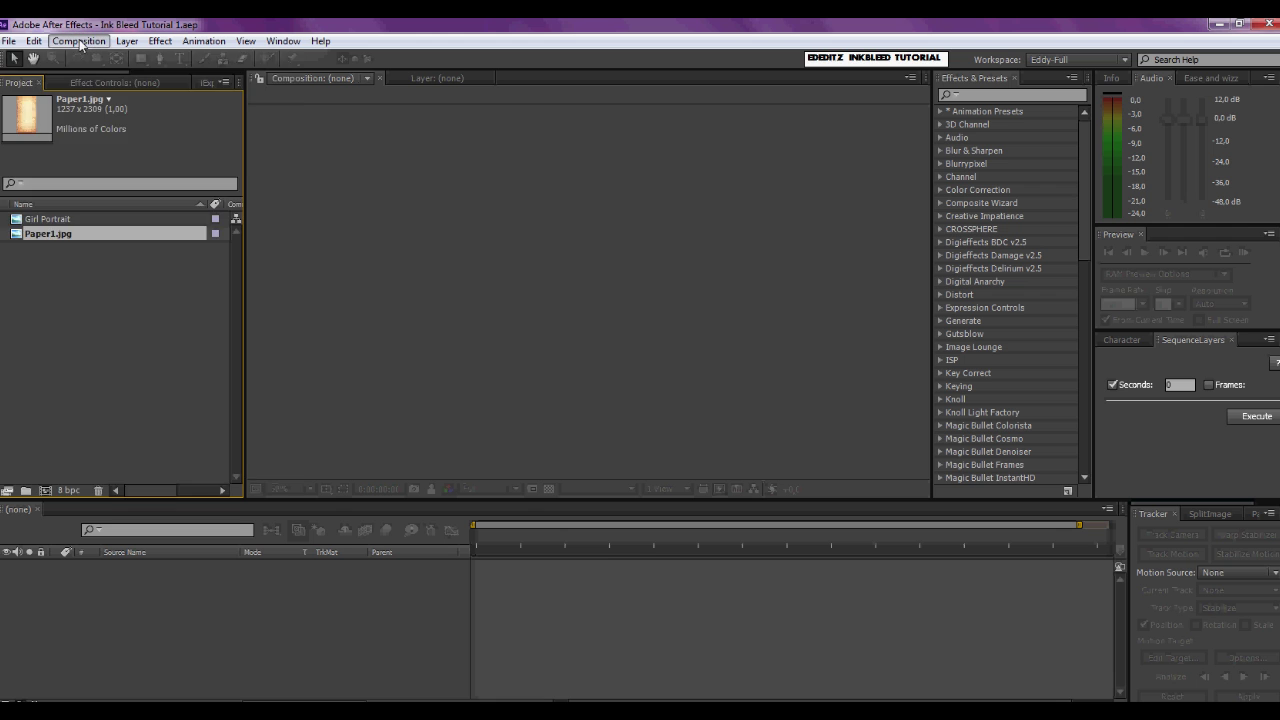
Step: Create a new composition 'Ink Reveal' with the HDV/HDTV 720 25 preset and 10-second duration
left_click(78, 41)
left_click(77, 59)
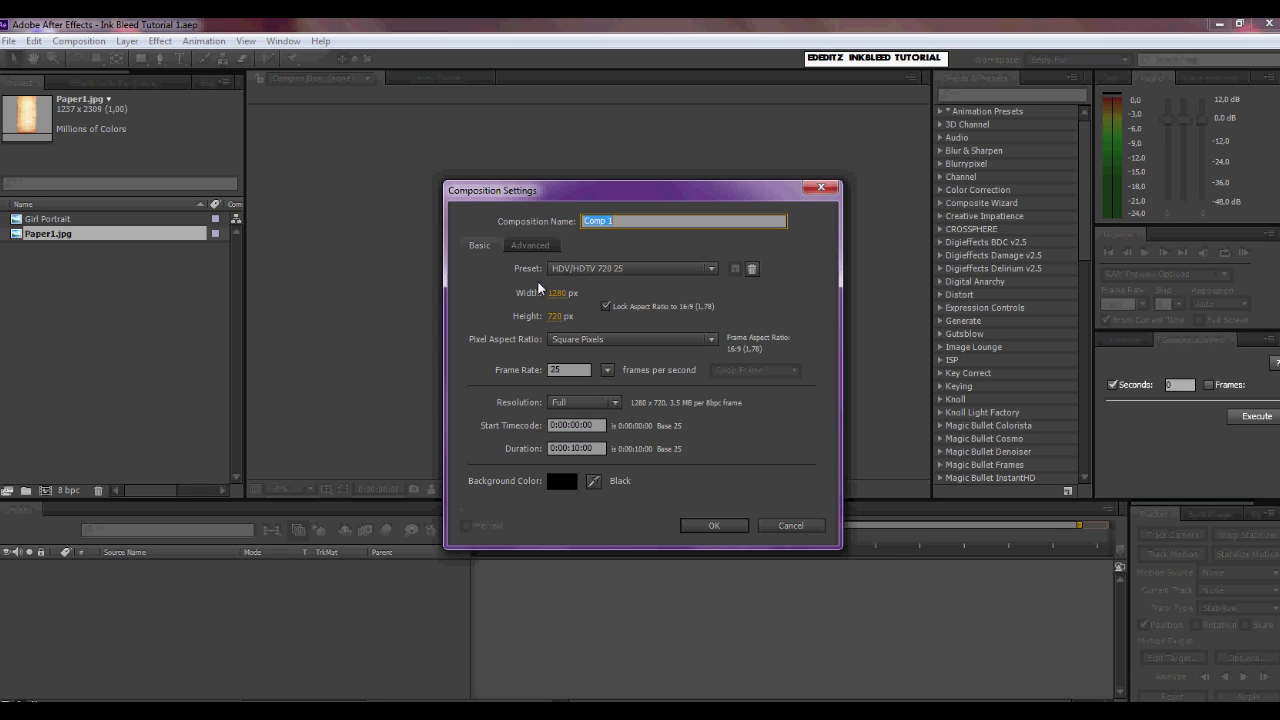
left_click(617, 220)
left_click_drag(612, 220, 586, 220)
type("Ink Reveal")
left_click_drag(573, 447, 606, 462)
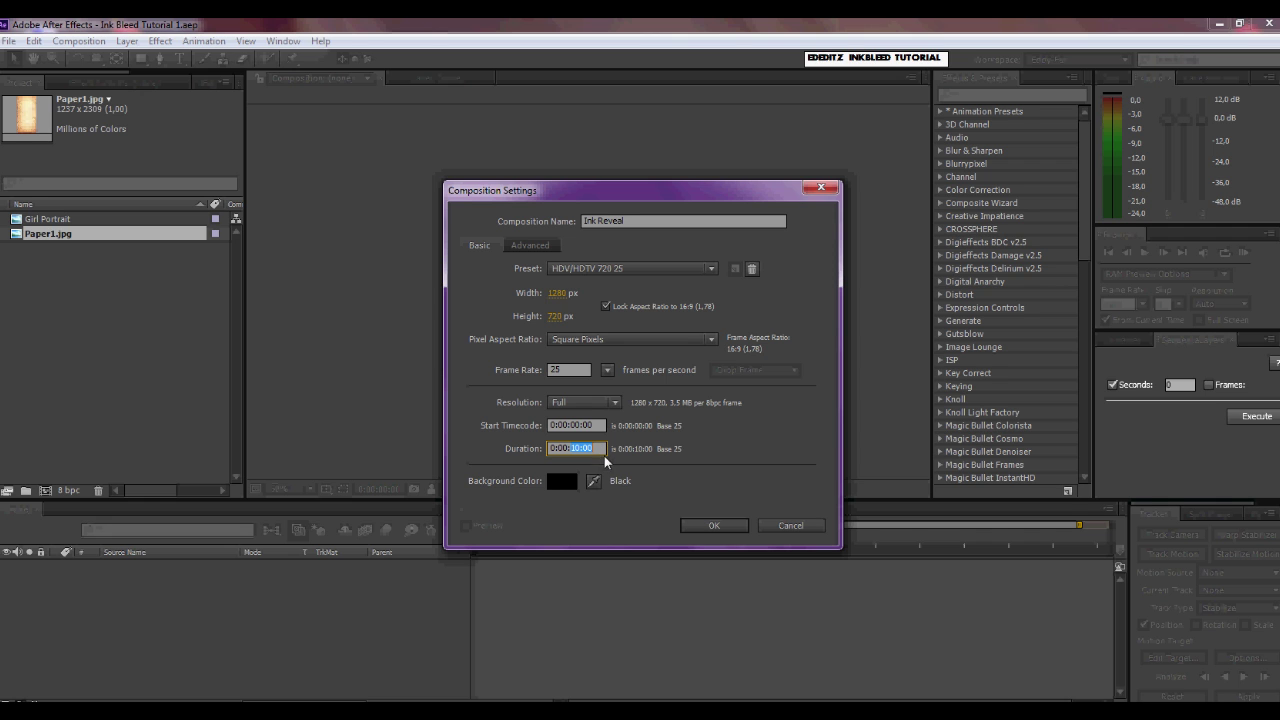
left_click(660, 494)
left_click(714, 525)
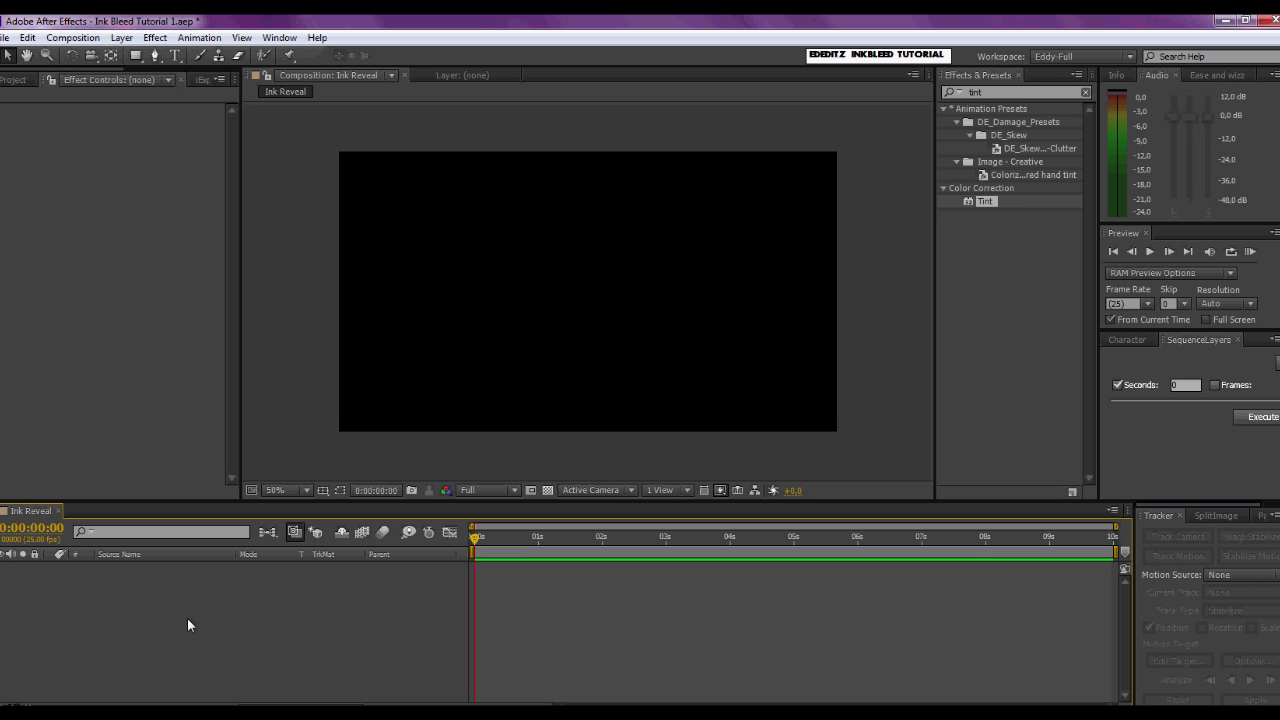
Step: Add Paper1.jpg to the Ink Reveal timeline, then scale and move it to cover the frame
left_click(15, 84)
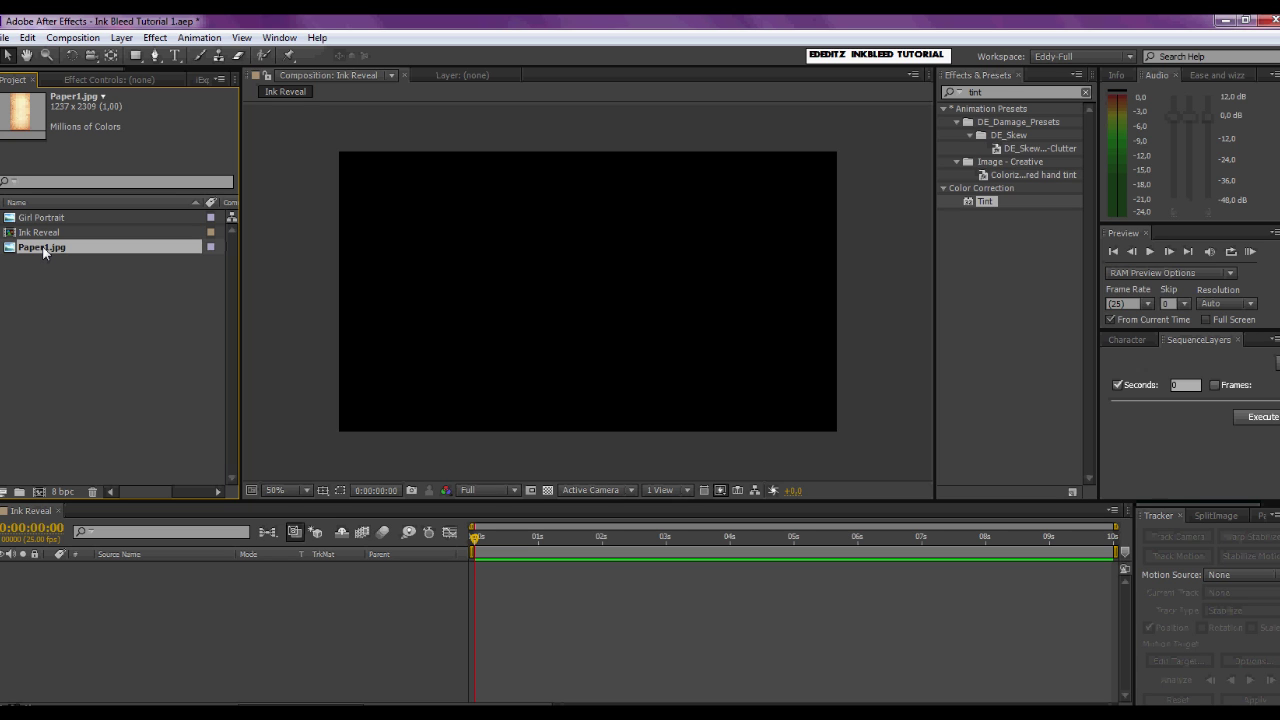
left_click_drag(43, 252, 89, 582)
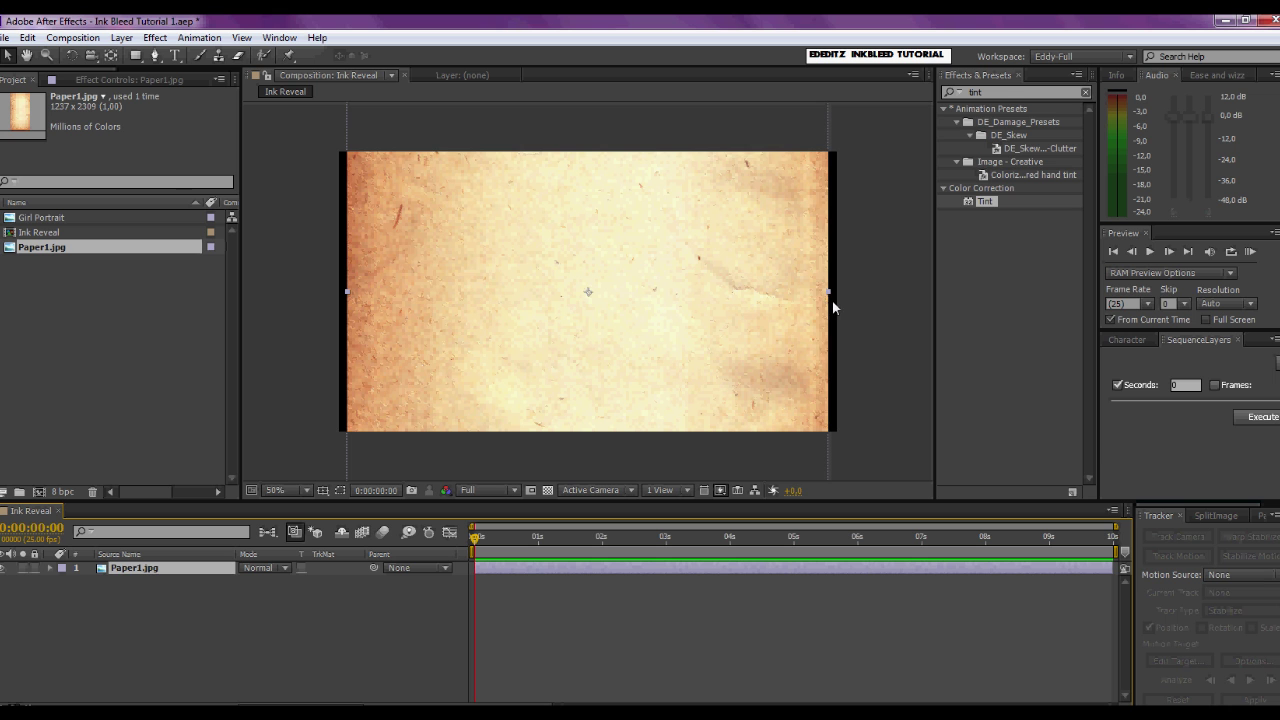
left_click_drag(829, 293, 867, 294)
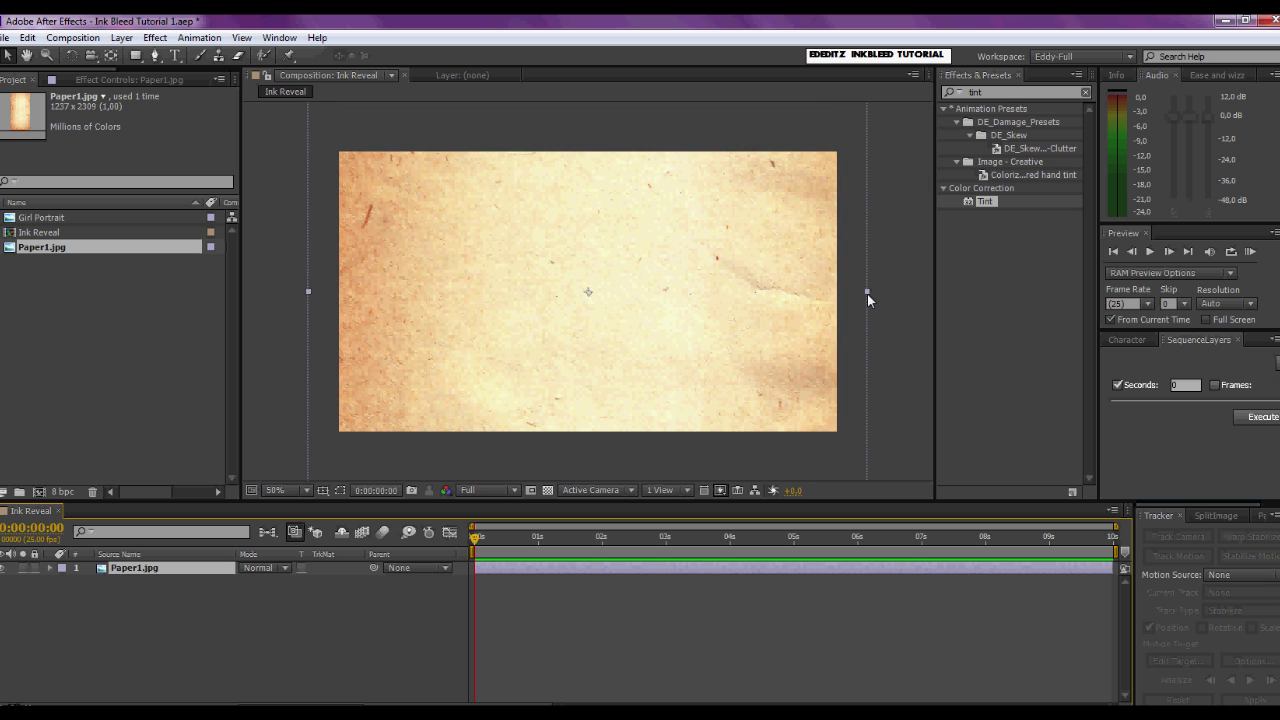
left_click_drag(651, 283, 652, 396)
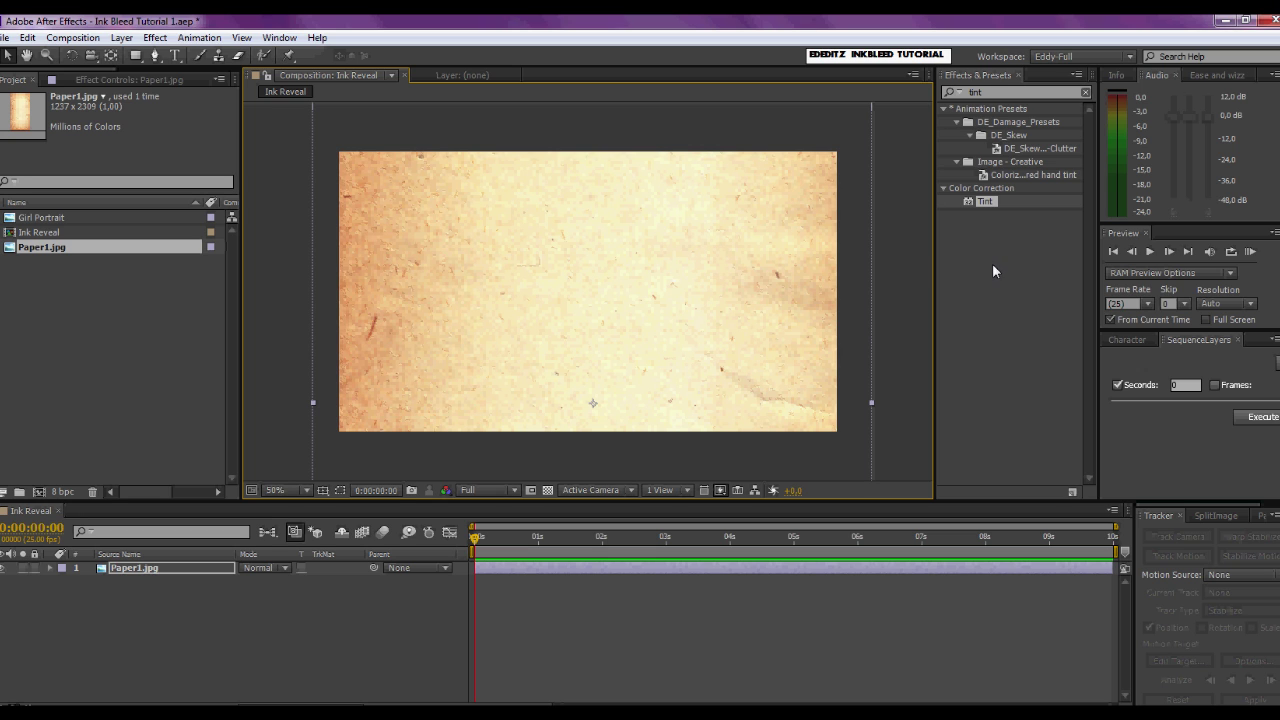
Step: Apply Color Correction > Tint to Paper1.jpg with Amount to Tint set to 50%
left_click(1086, 92)
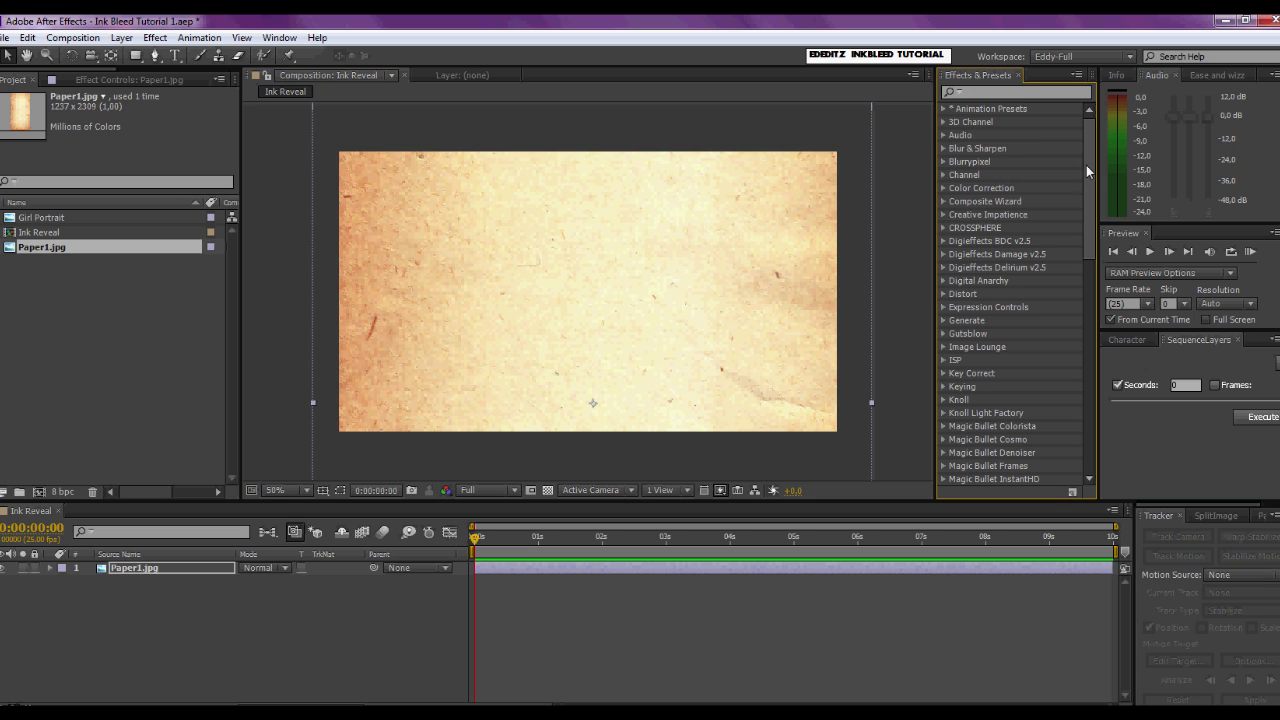
left_click(943, 188)
scroll(1086, 194, "down", 5)
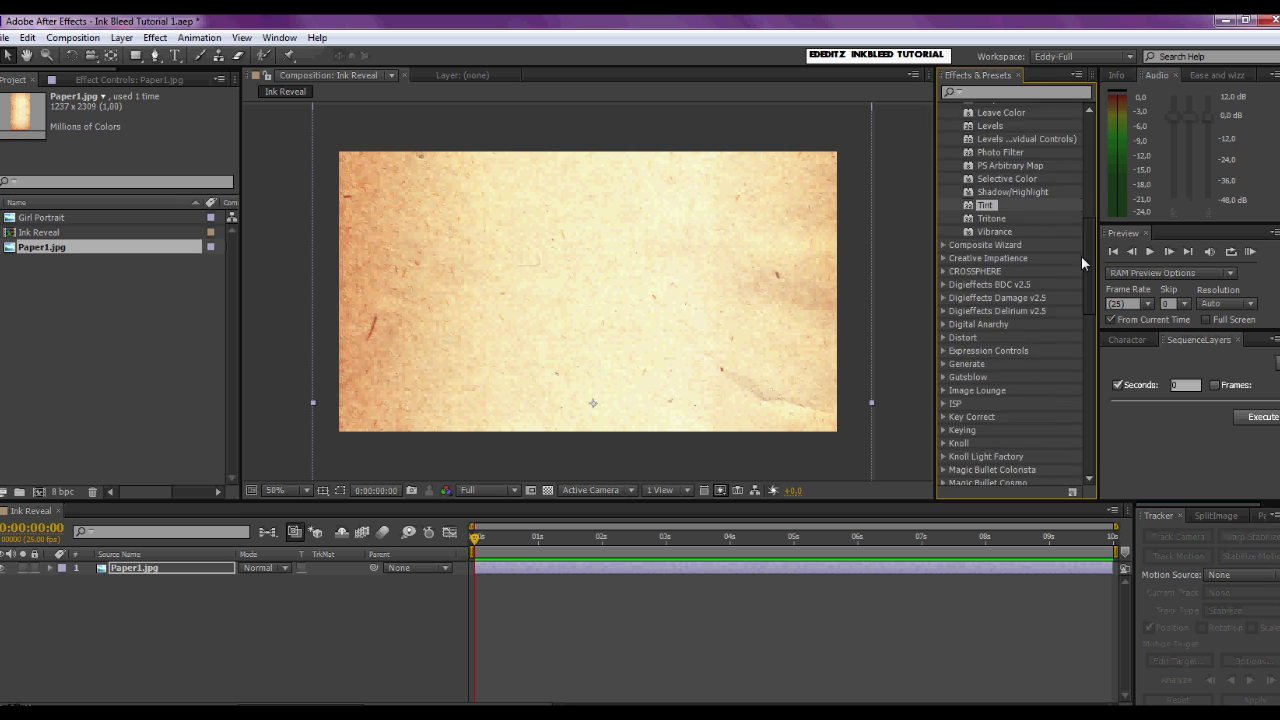
scroll(1081, 250, "up", 3)
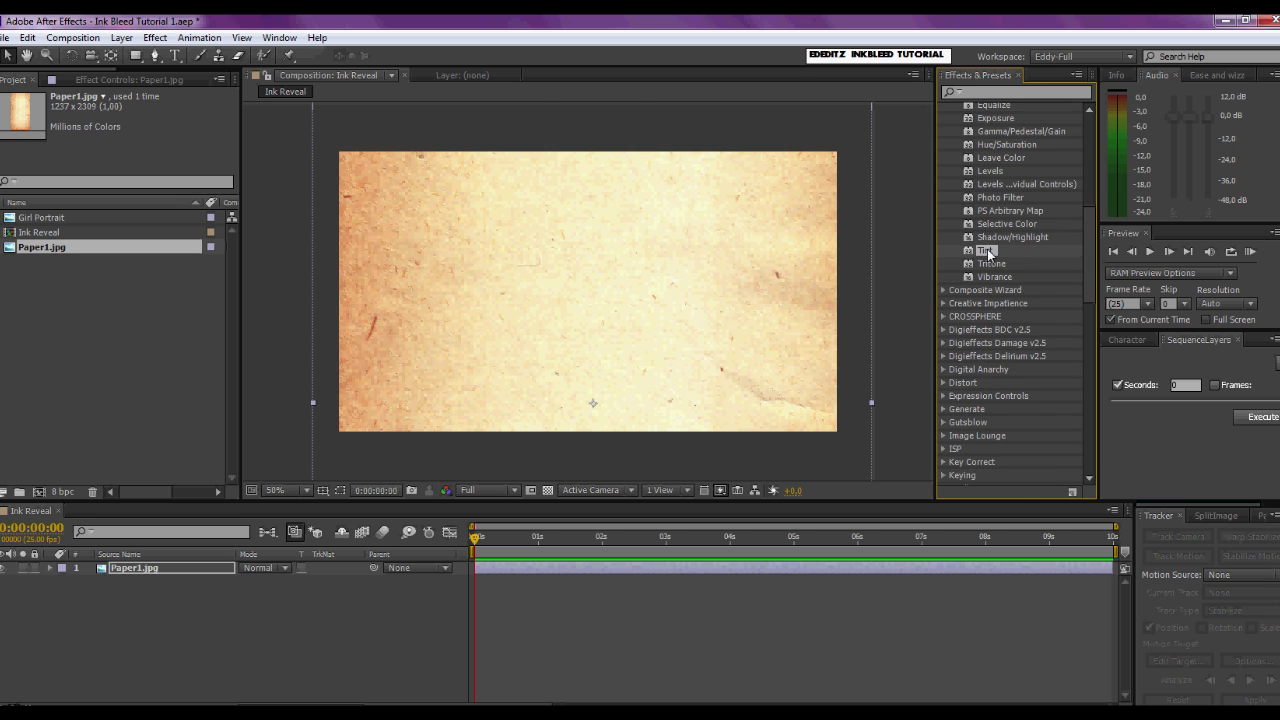
left_click_drag(987, 249, 631, 281)
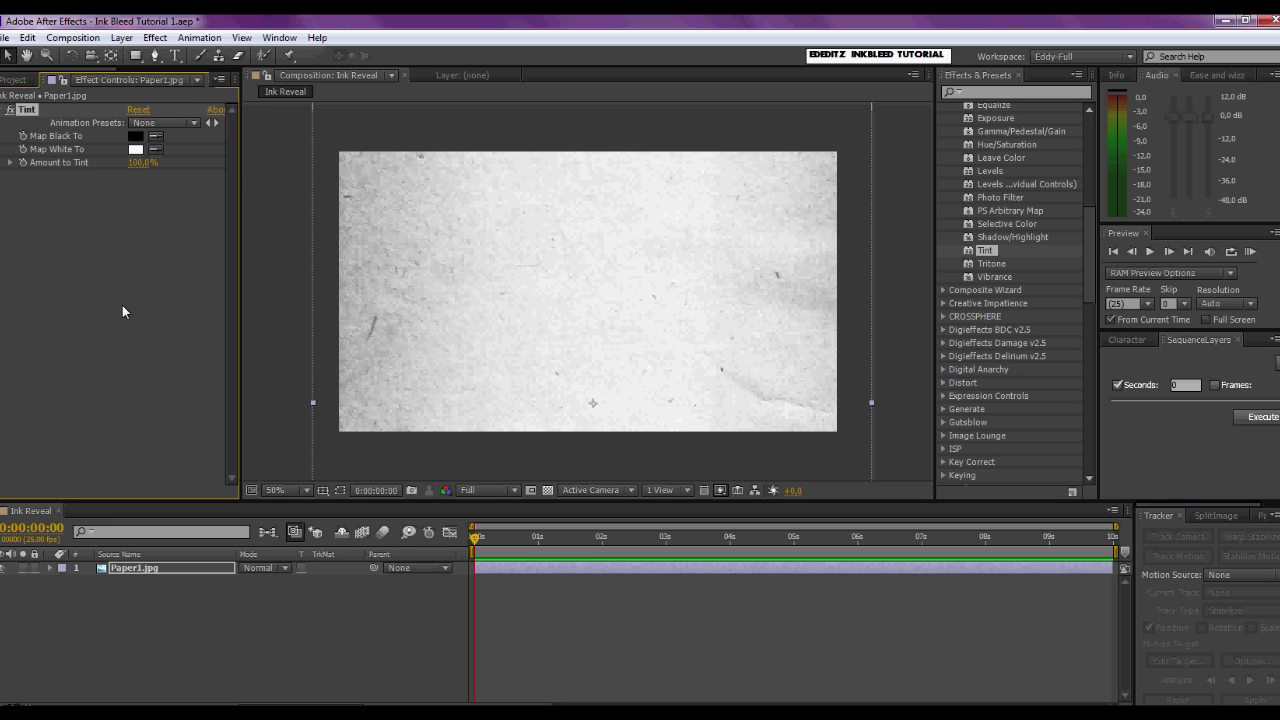
left_click(137, 164)
type("50")
key("Return")
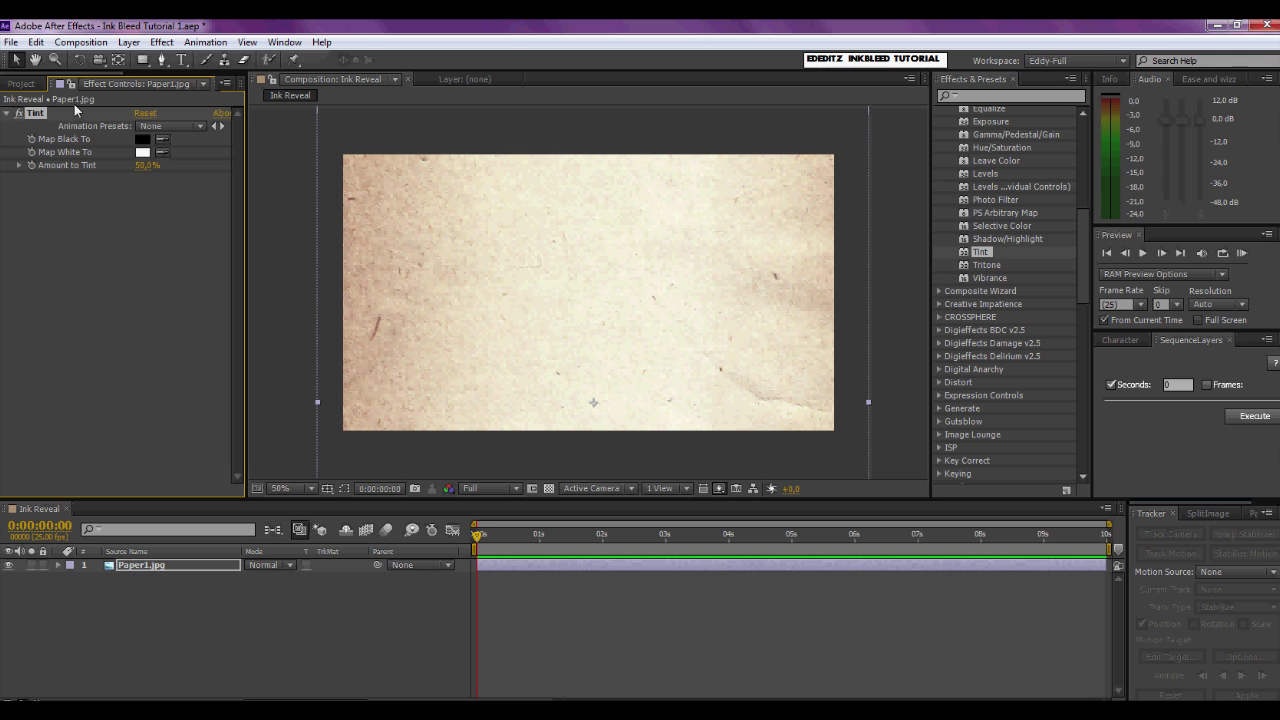
Step: Add a 1280×720 black solid named 'Fractal Noise' via Layer > New > Solid
left_click(128, 42)
mouse_move(125, 63)
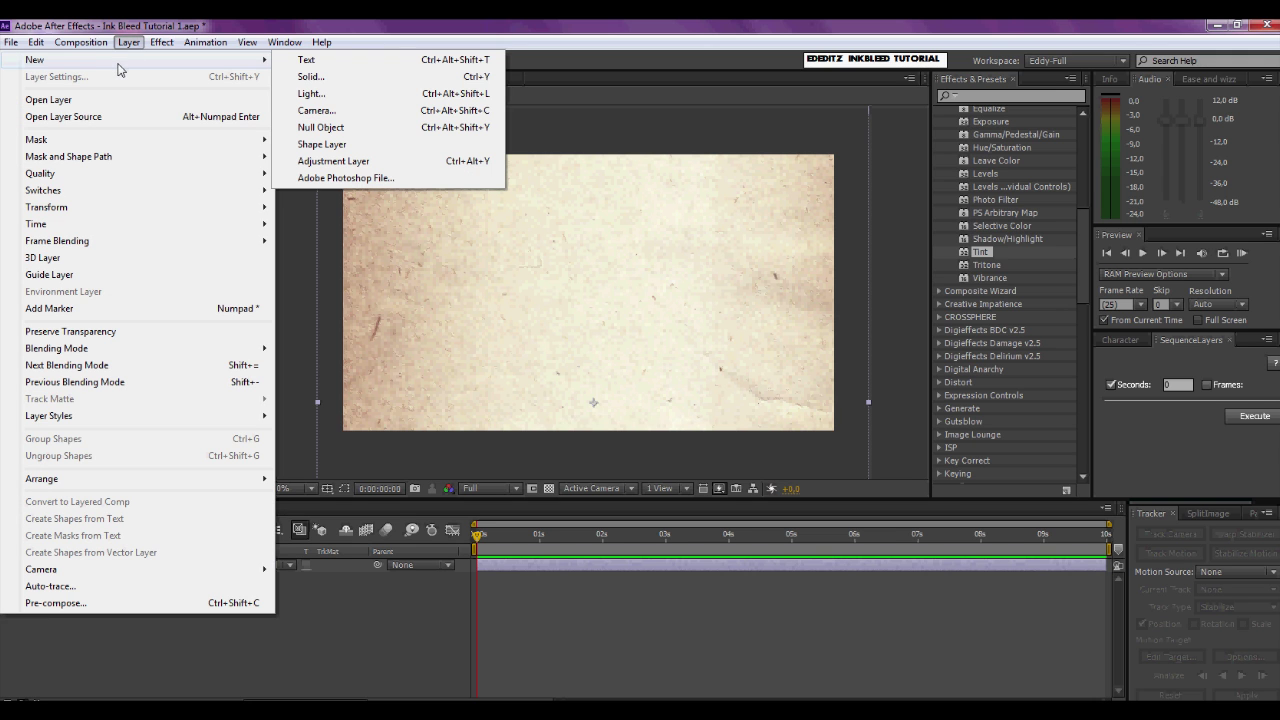
left_click(316, 79)
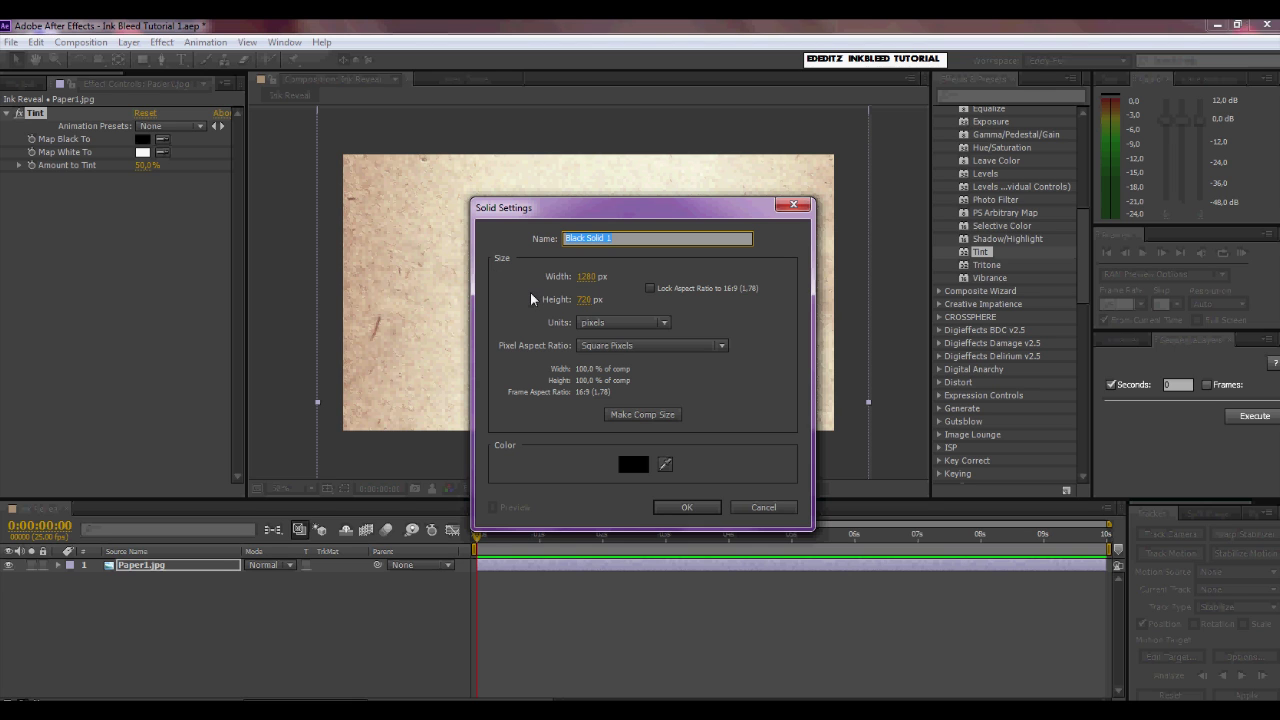
type("Fractal Noise")
left_click(686, 507)
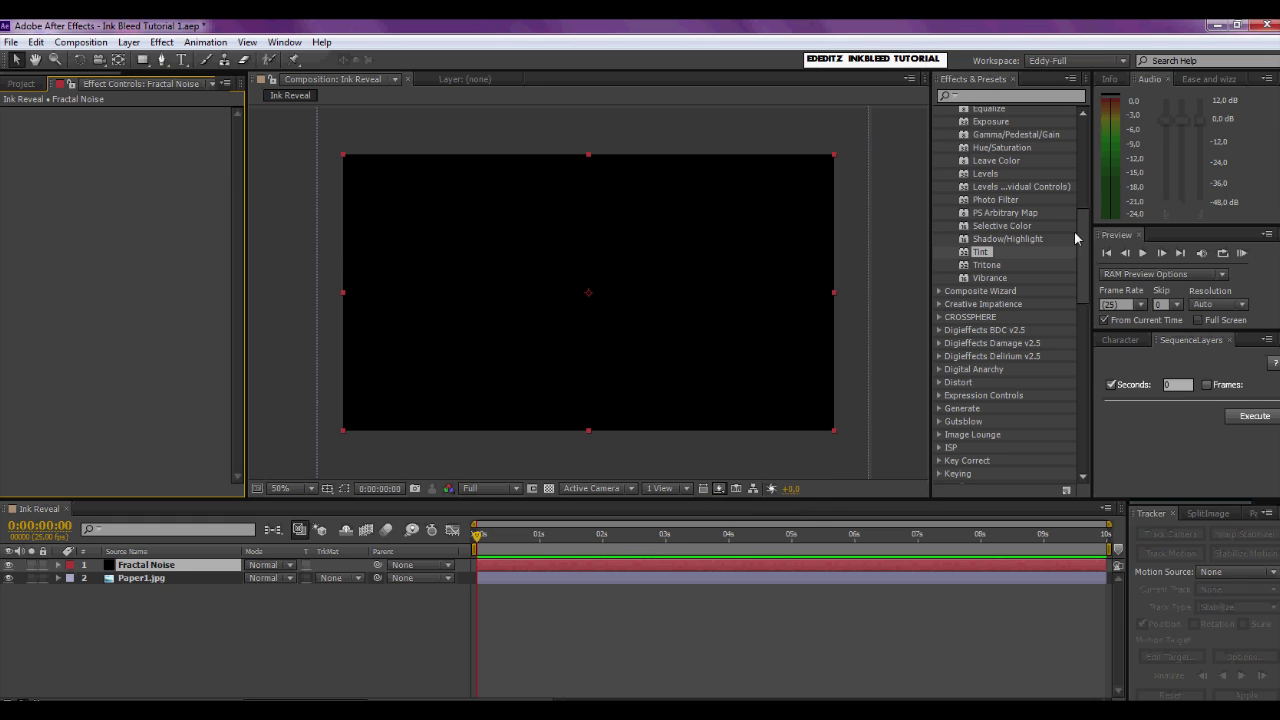
Step: Search for 'fractal' and apply the Fractal Noise effect to the black solid
left_click(1085, 180)
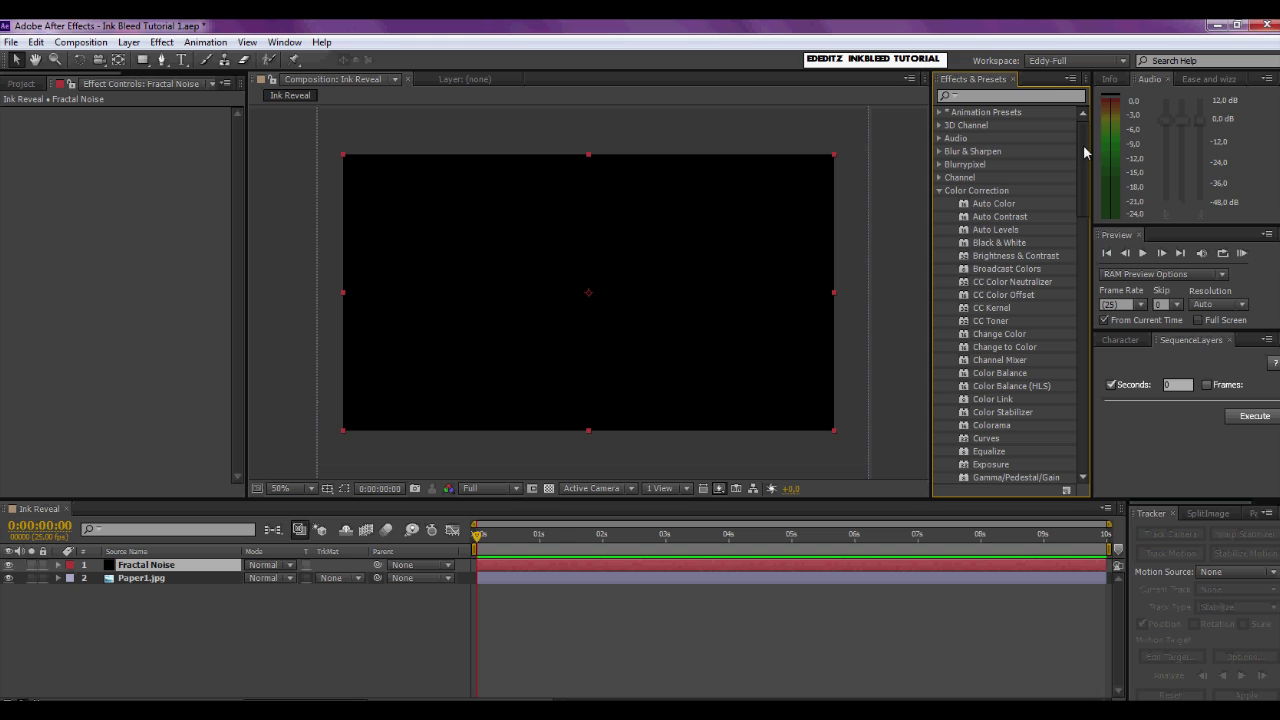
left_click(988, 97)
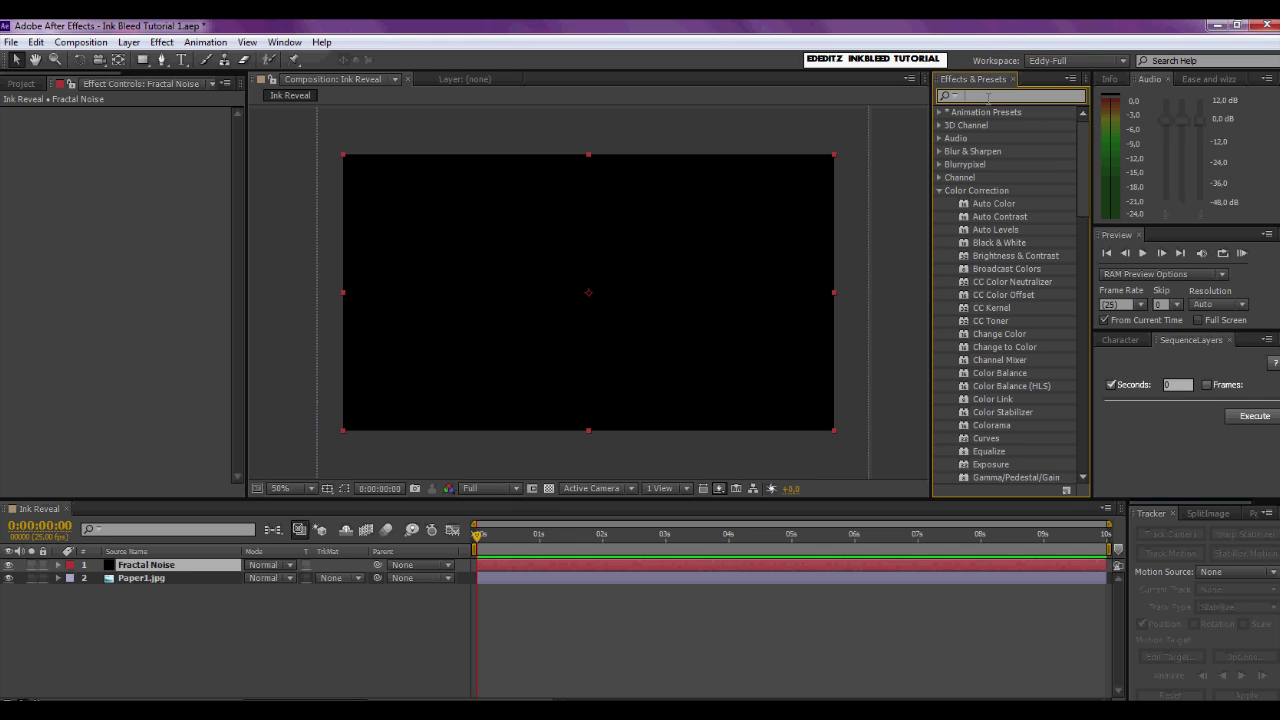
type("fracal")
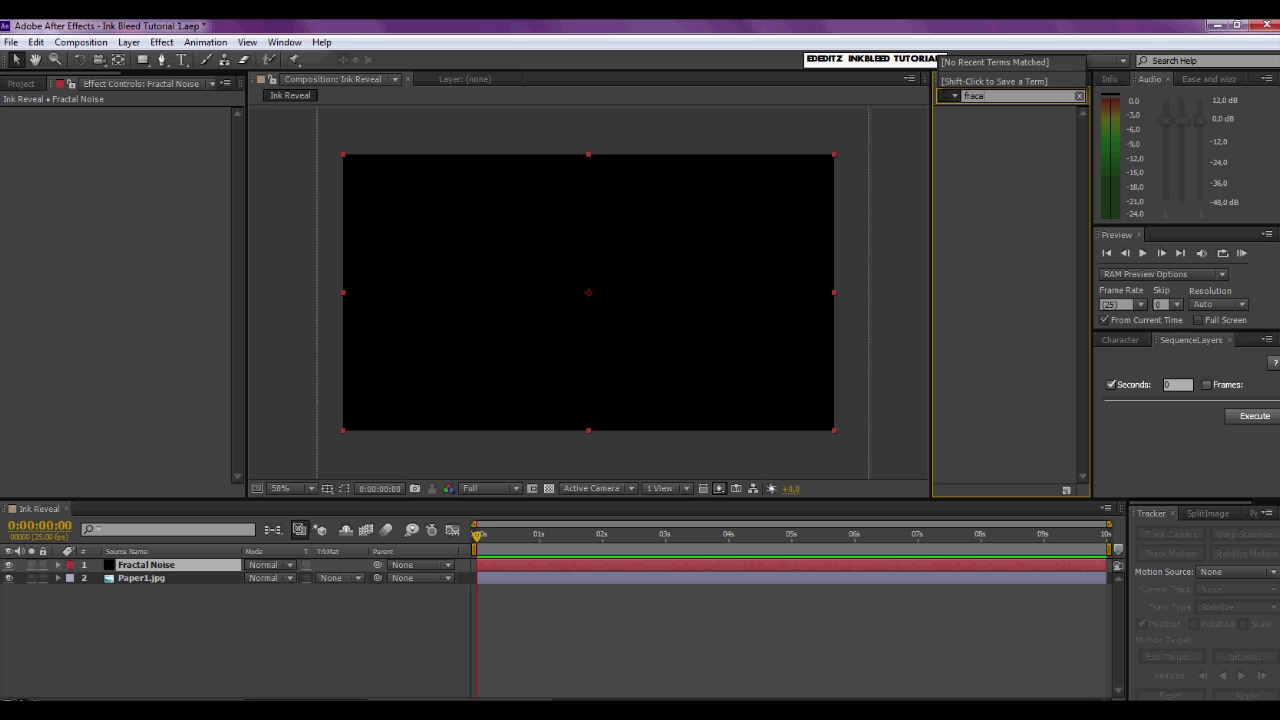
key("BackSpace")
type("ta")
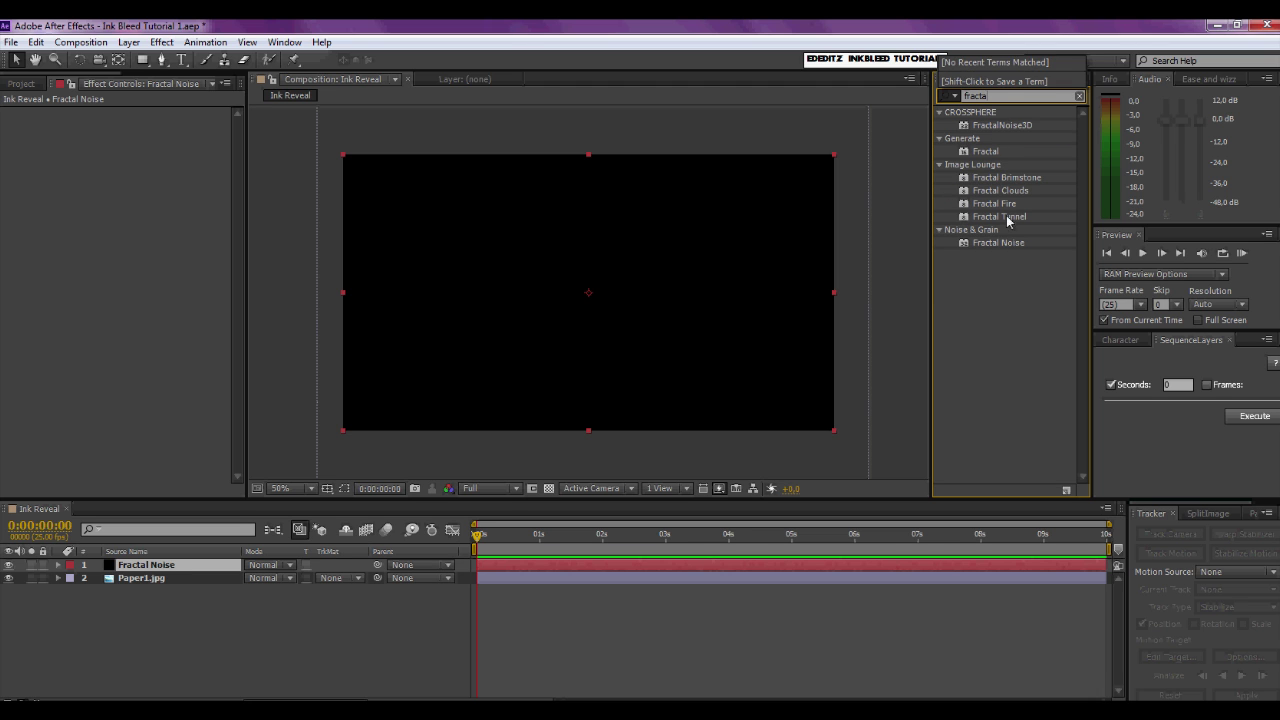
left_click(1000, 249)
left_click_drag(1000, 243, 615, 253)
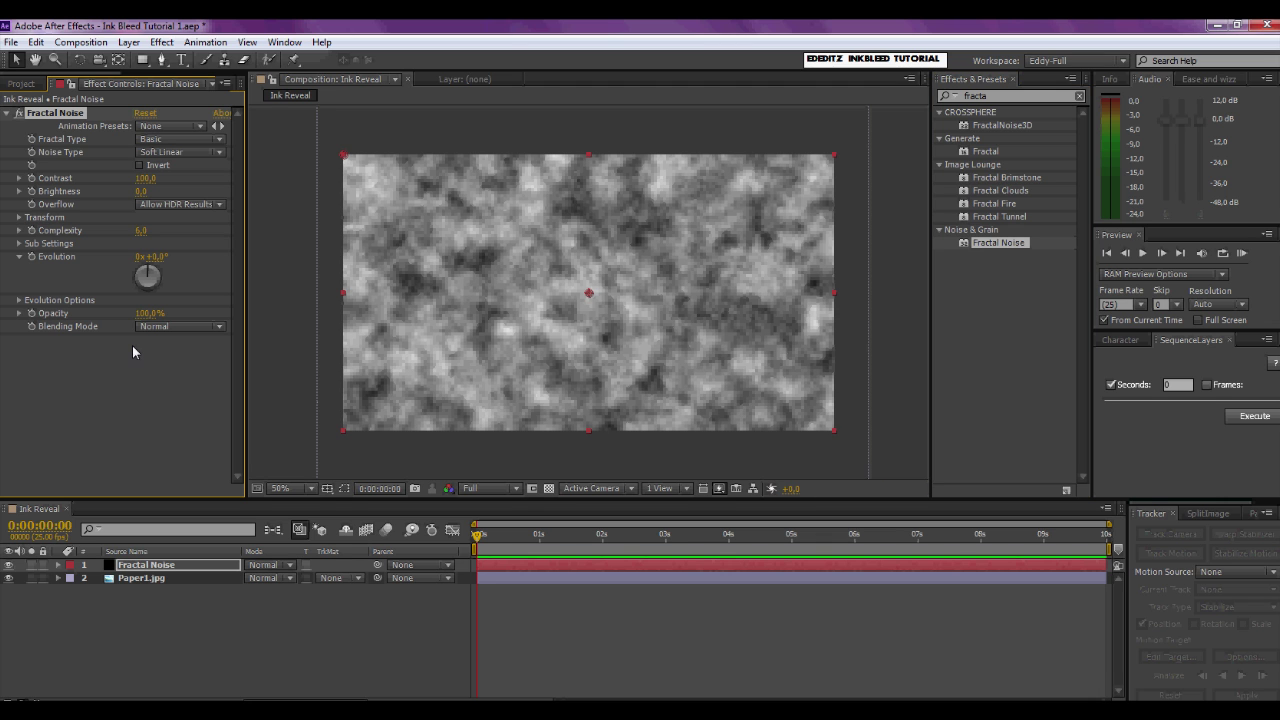
Step: Set Fractal Type to Dynamic, enable Invert, Contrast 176 and Brightness -114
left_click(217, 143)
left_click(188, 236)
left_click(140, 167)
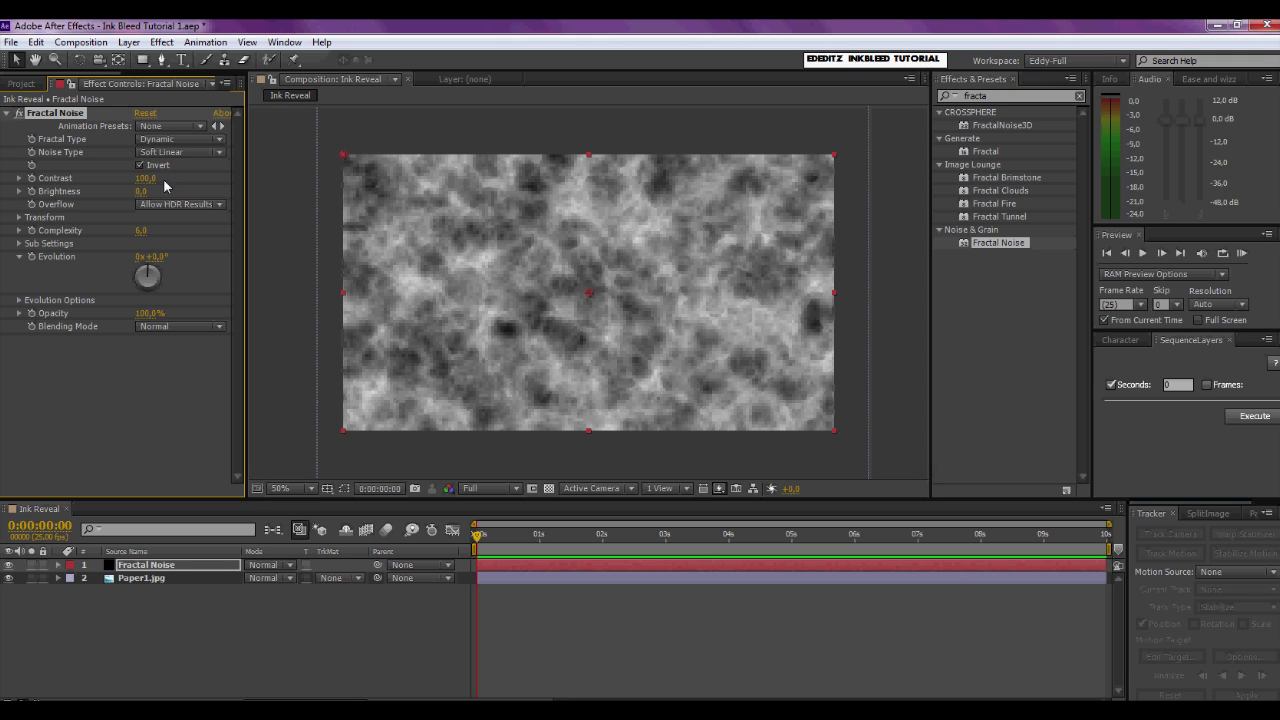
left_click(146, 178)
type("176")
left_click(142, 191)
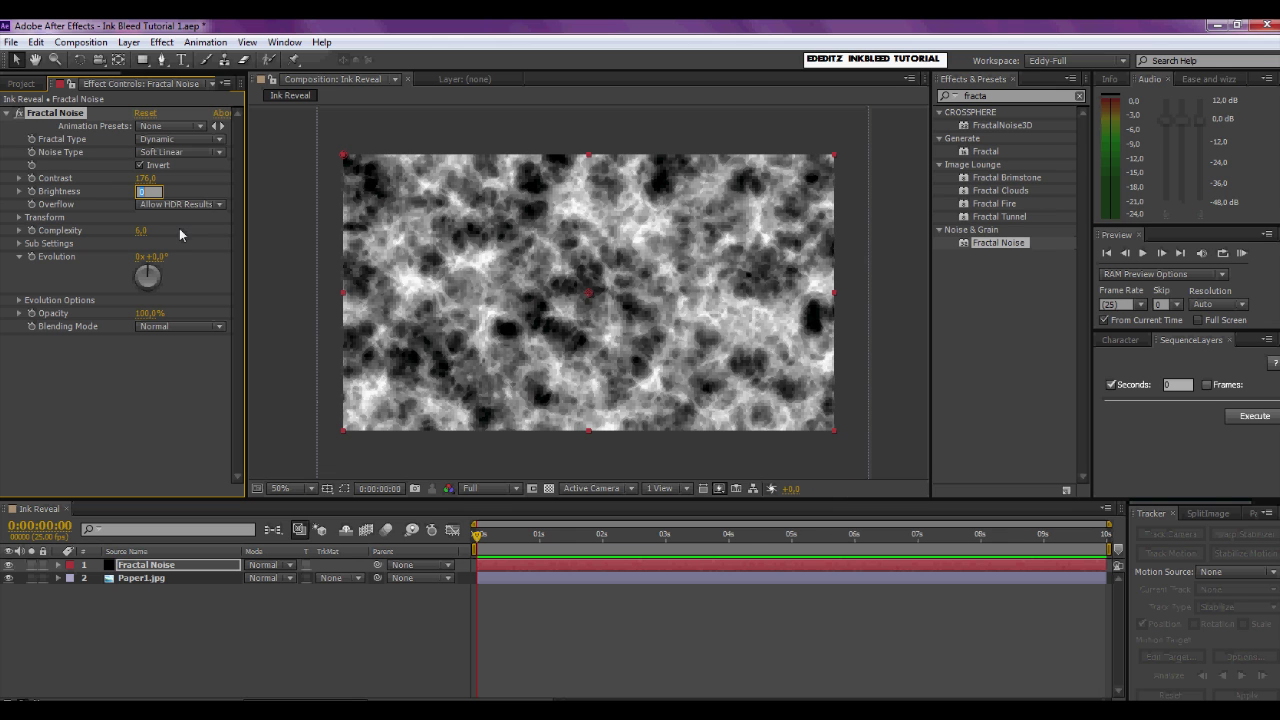
type("-114")
left_click(153, 397)
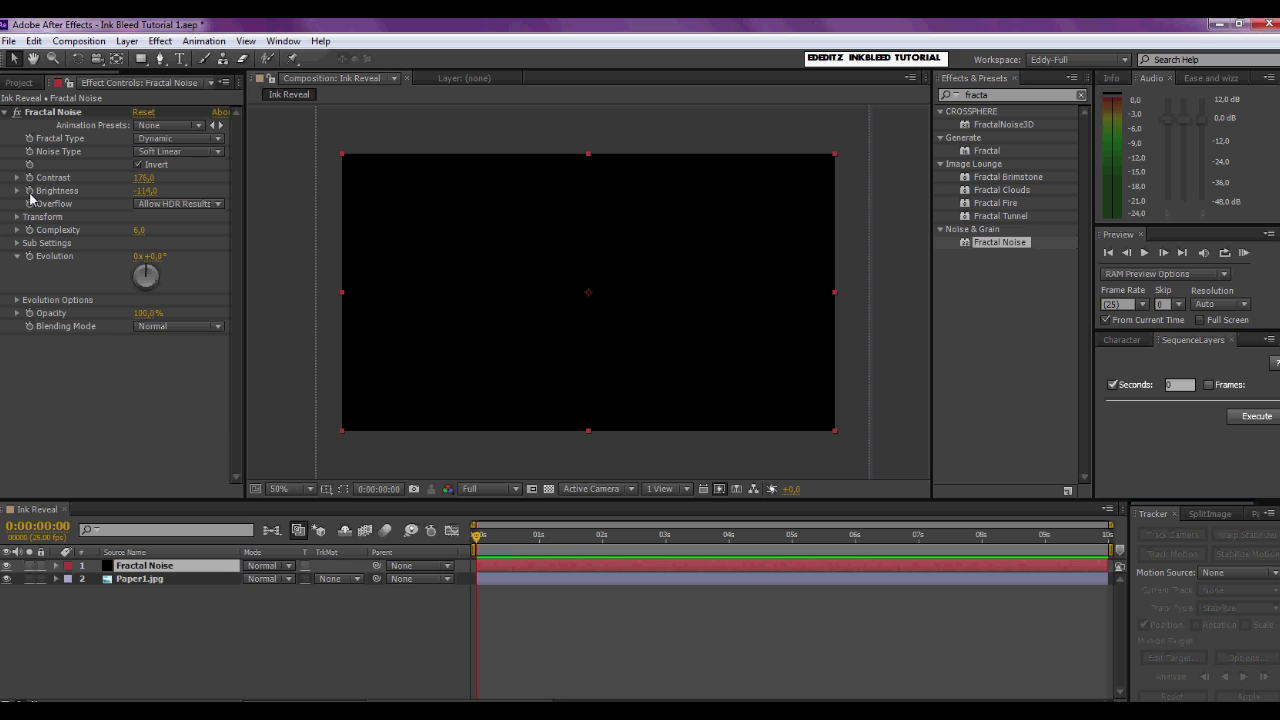
Step: Set a starting Brightness keyframe at 0 s and reveal it on the Fractal Noise layer
mouse_move(478, 538)
left_mouse_down()
mouse_move(508, 537)
mouse_move(477, 537)
left_mouse_up()
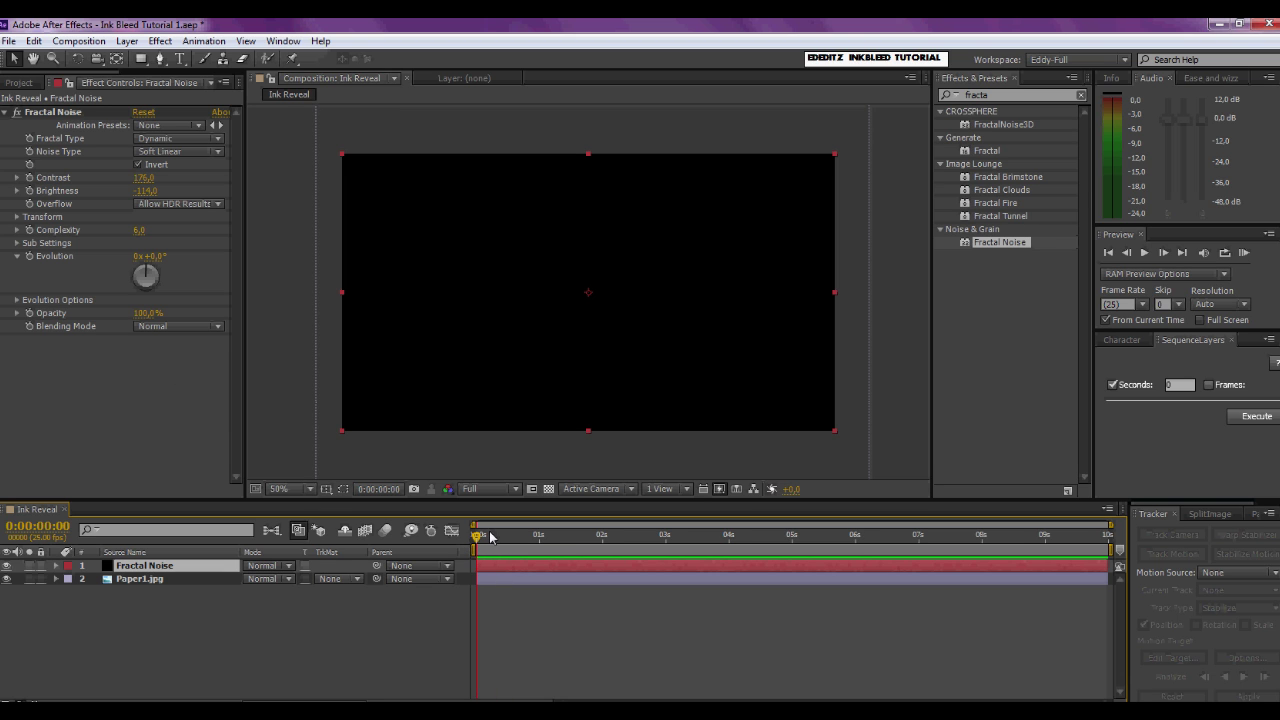
left_click(30, 194)
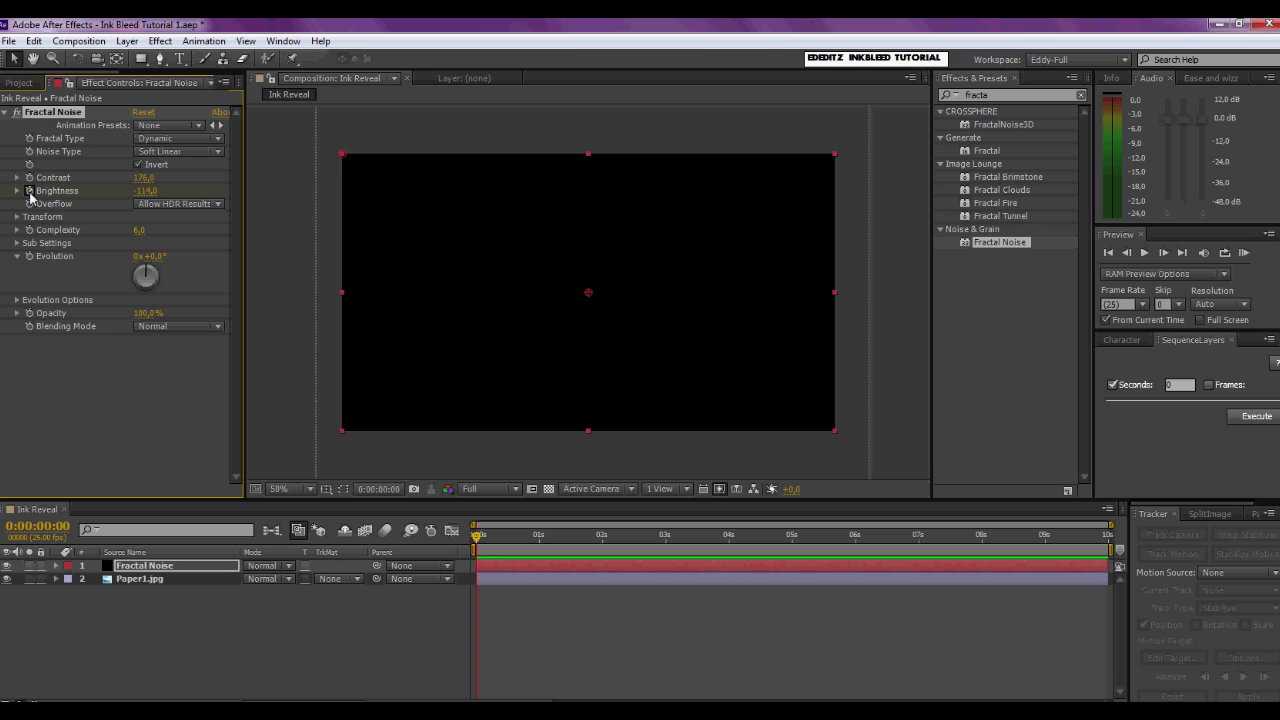
left_click(165, 569)
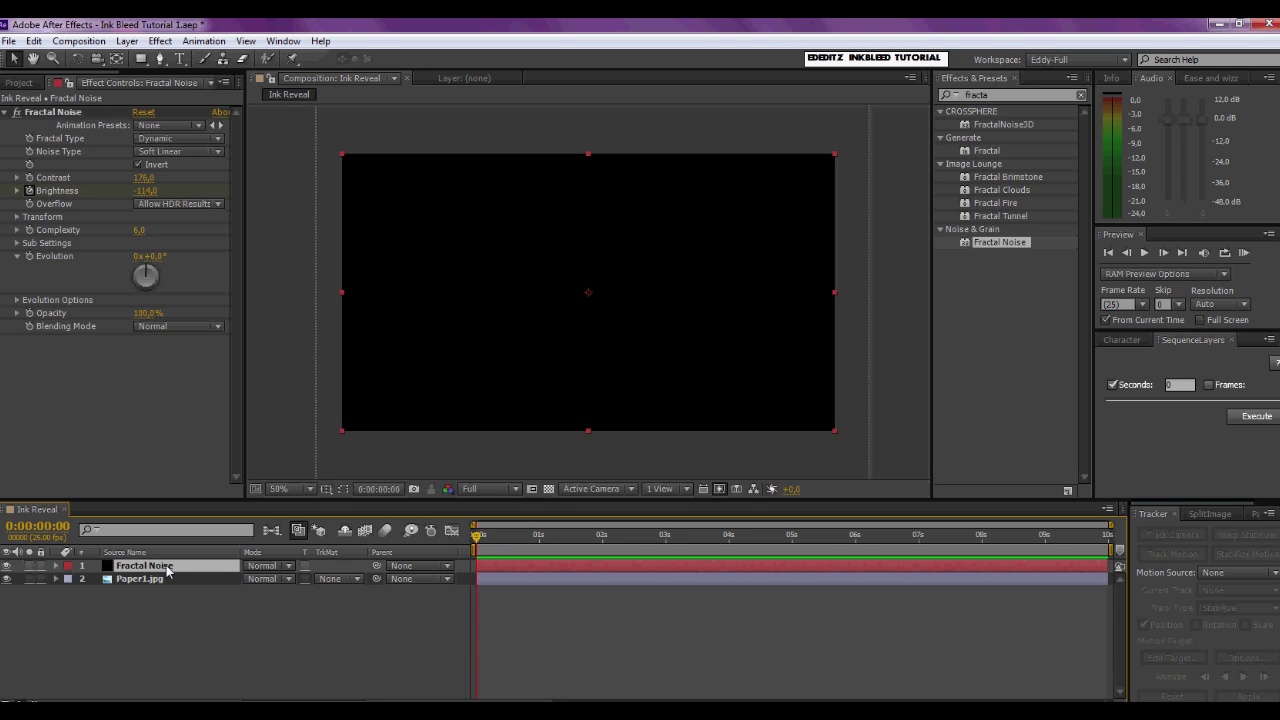
key("u")
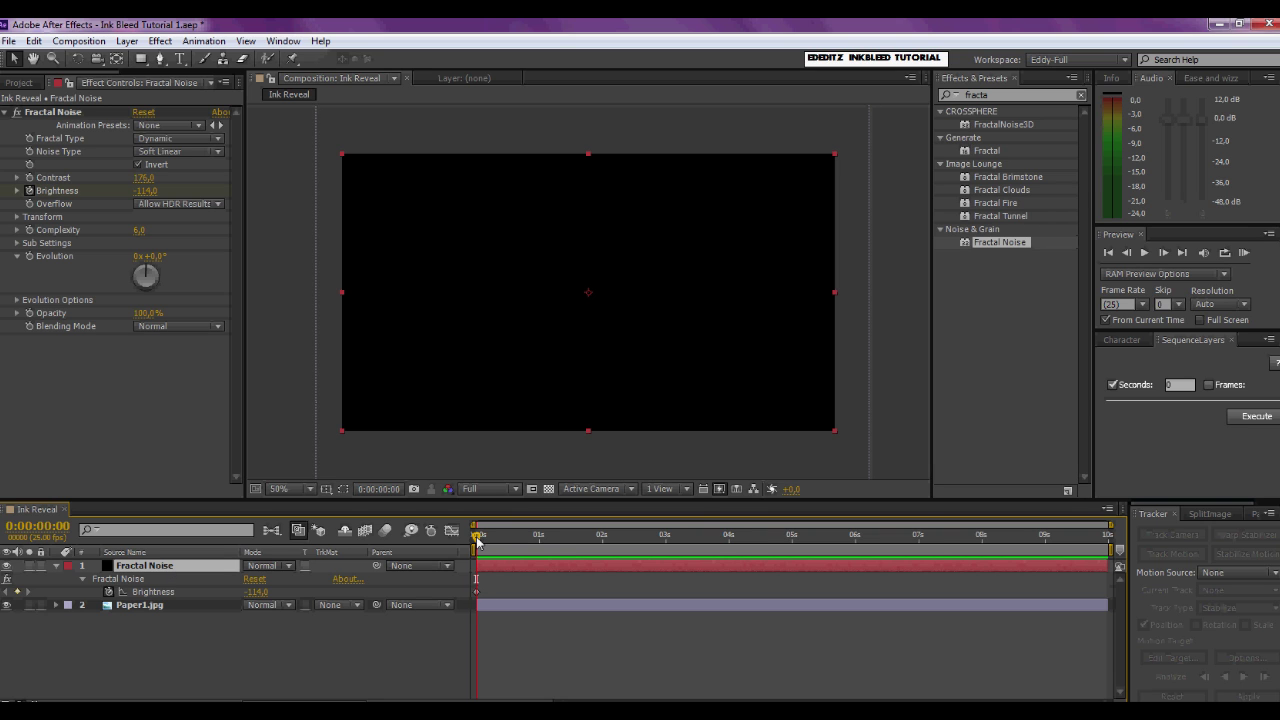
Step: At 0:00:06:00, keyframe Brightness to 24 and check the frame just before
left_click_drag(478, 540, 855, 556)
left_click(145, 190)
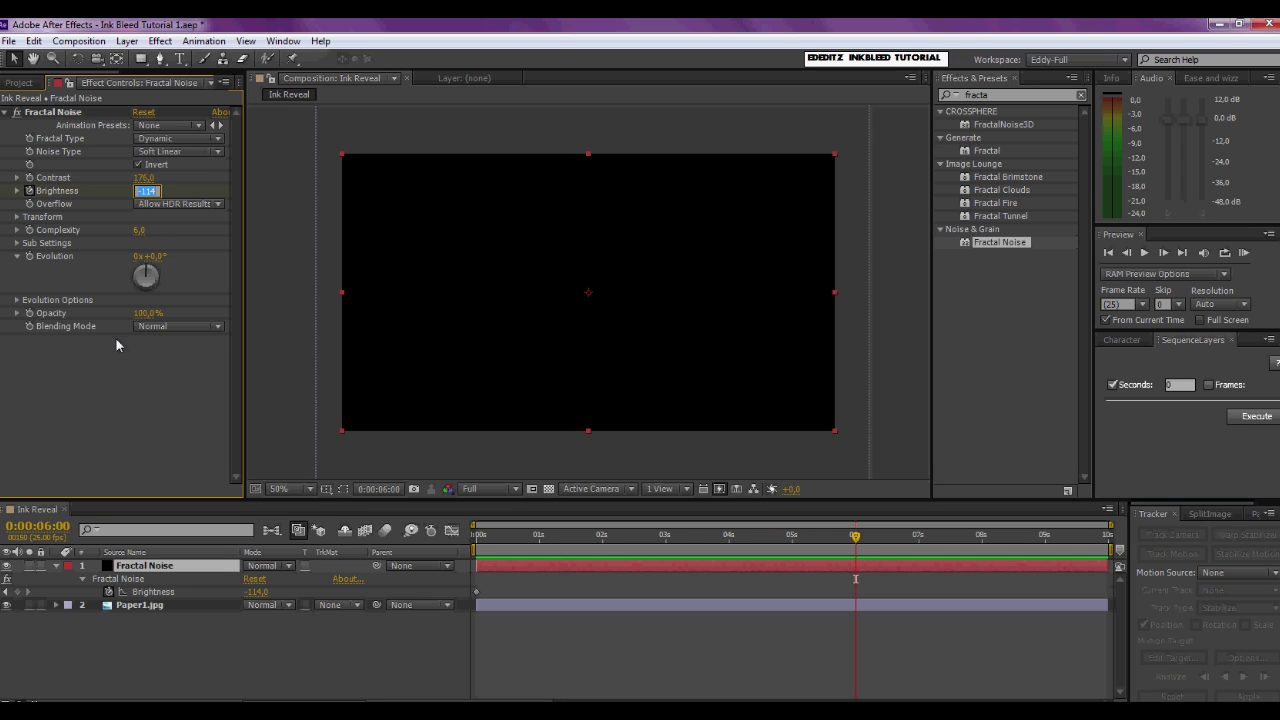
type("24")
key("Return")
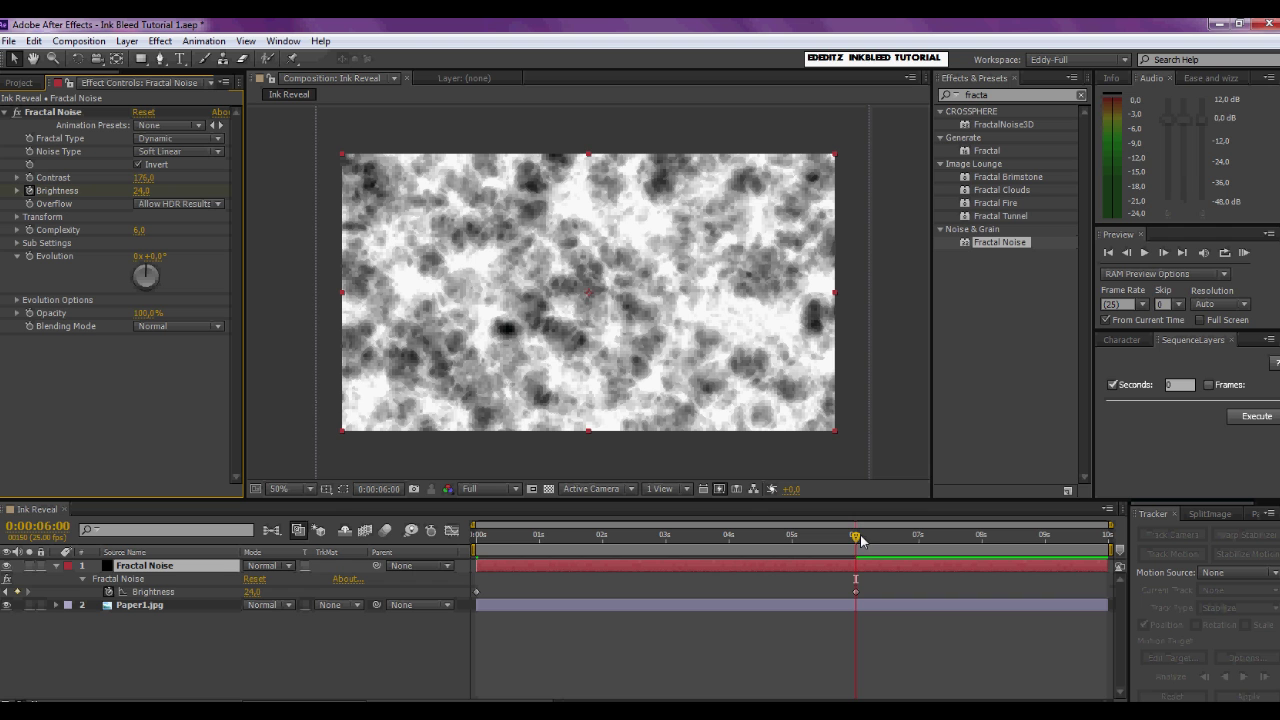
mouse_move(857, 536)
left_mouse_down()
mouse_move(533, 555)
mouse_move(508, 545)
mouse_move(855, 535)
left_mouse_up()
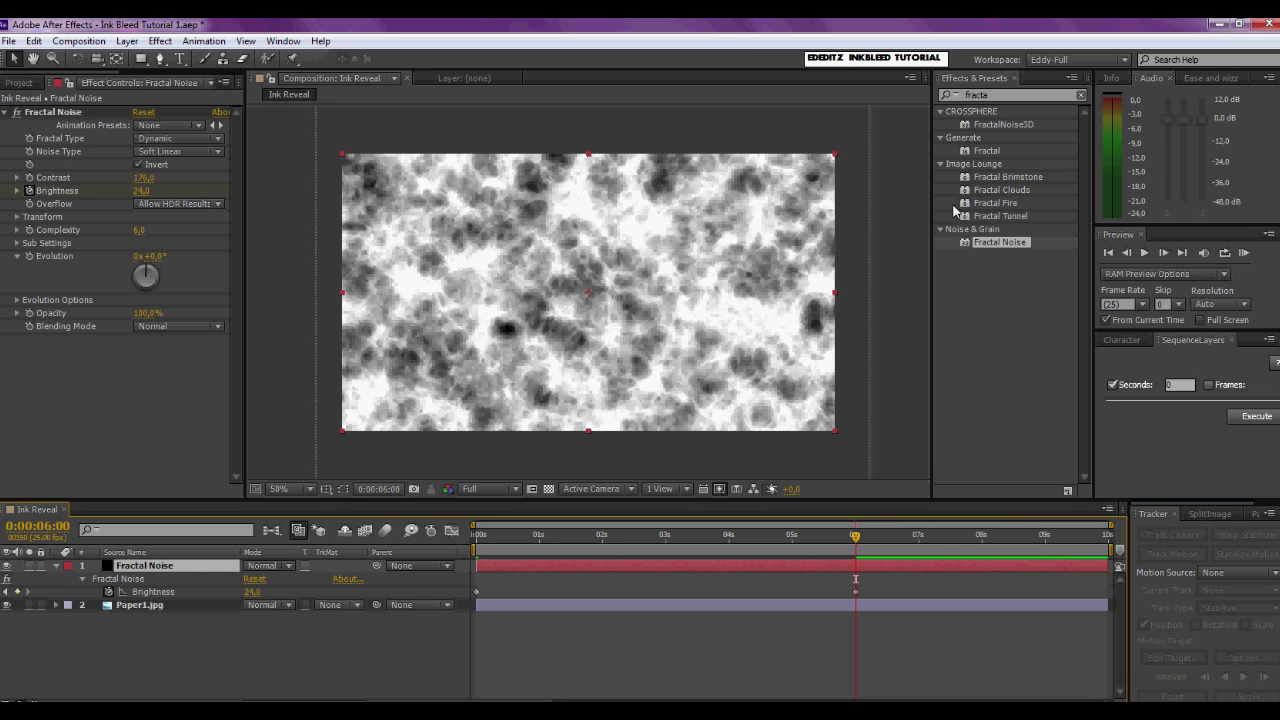
Step: Apply Exposure to the Fractal Noise layer with Exposure set to 15, then deselect the layer
left_click(1080, 95)
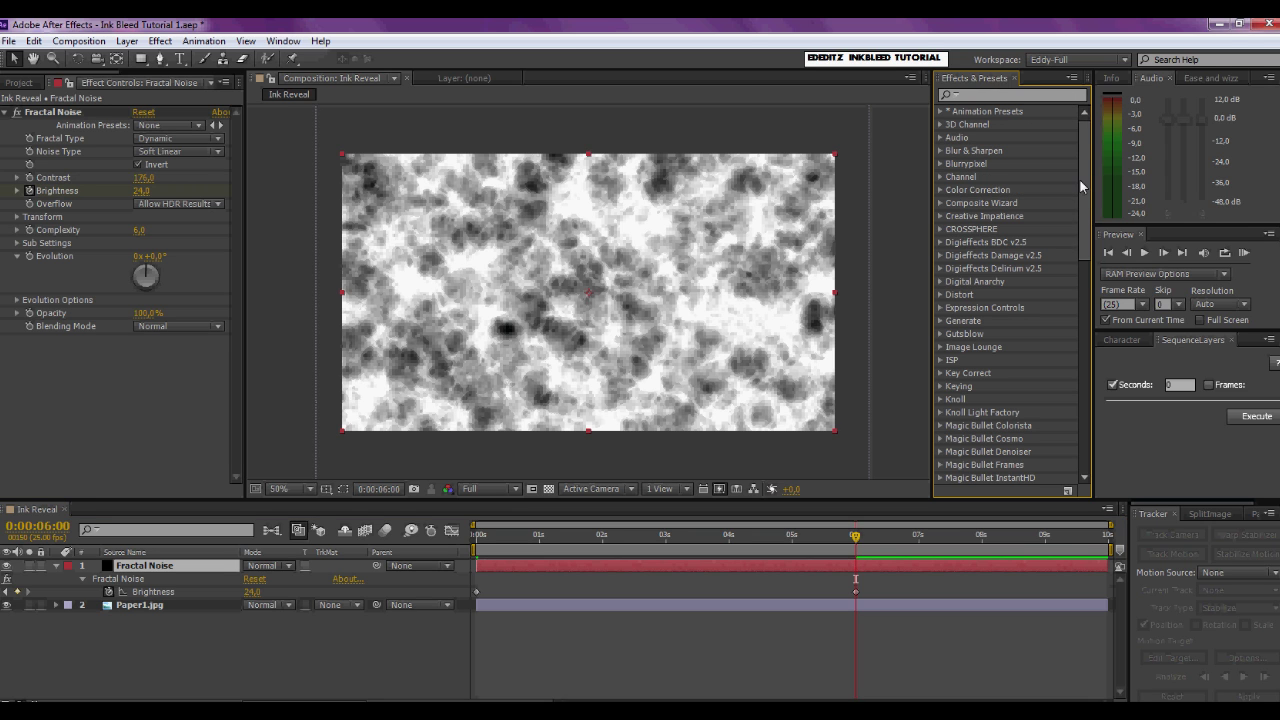
left_click(978, 93)
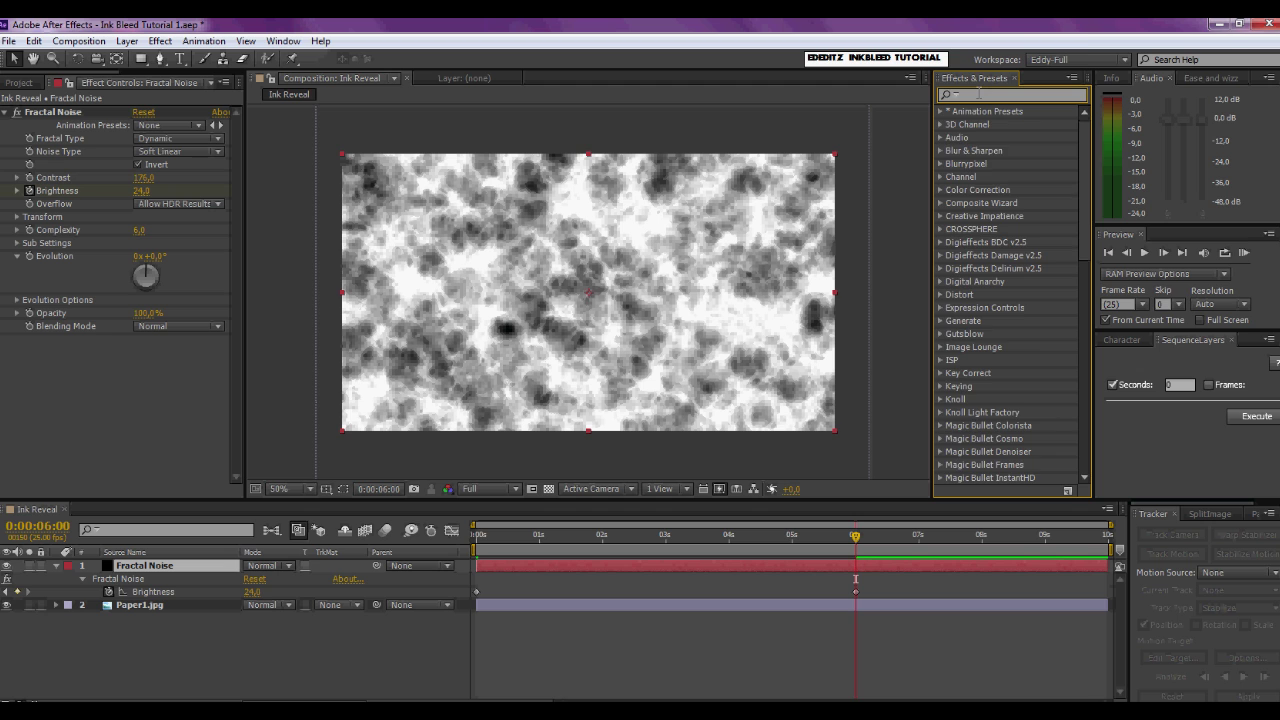
type("expo")
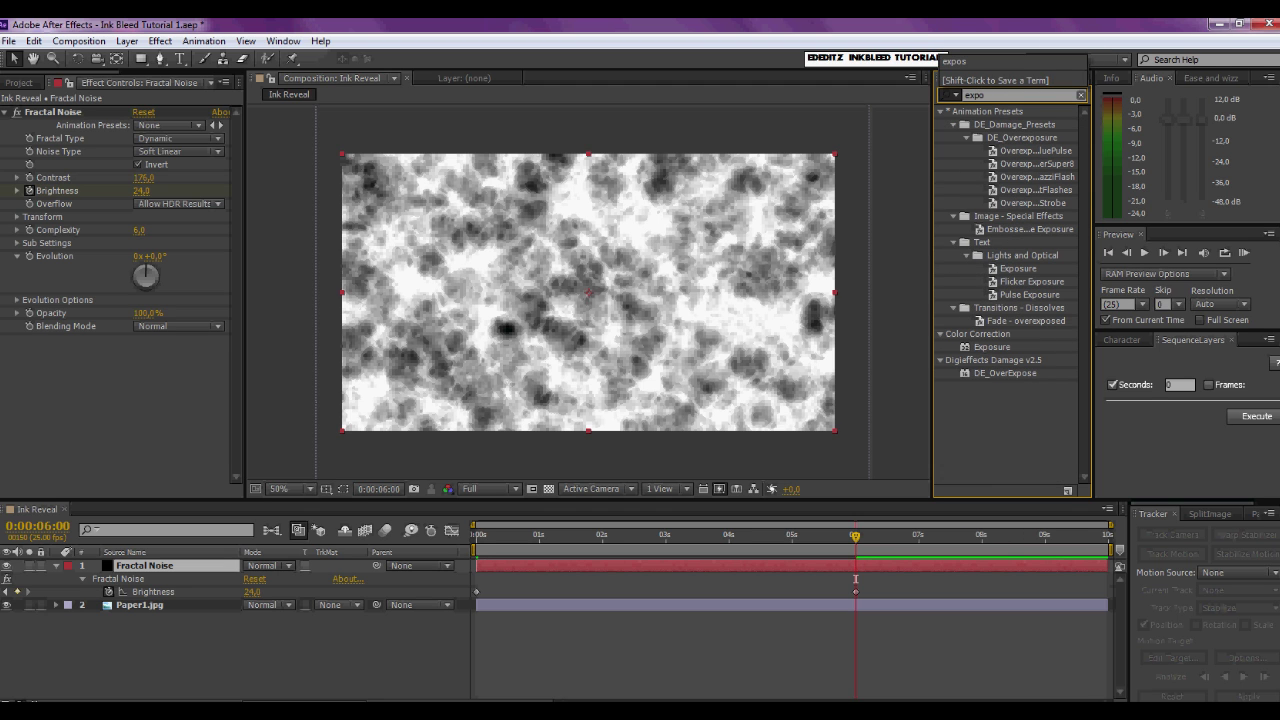
left_click(997, 348)
left_click_drag(997, 352, 908, 568)
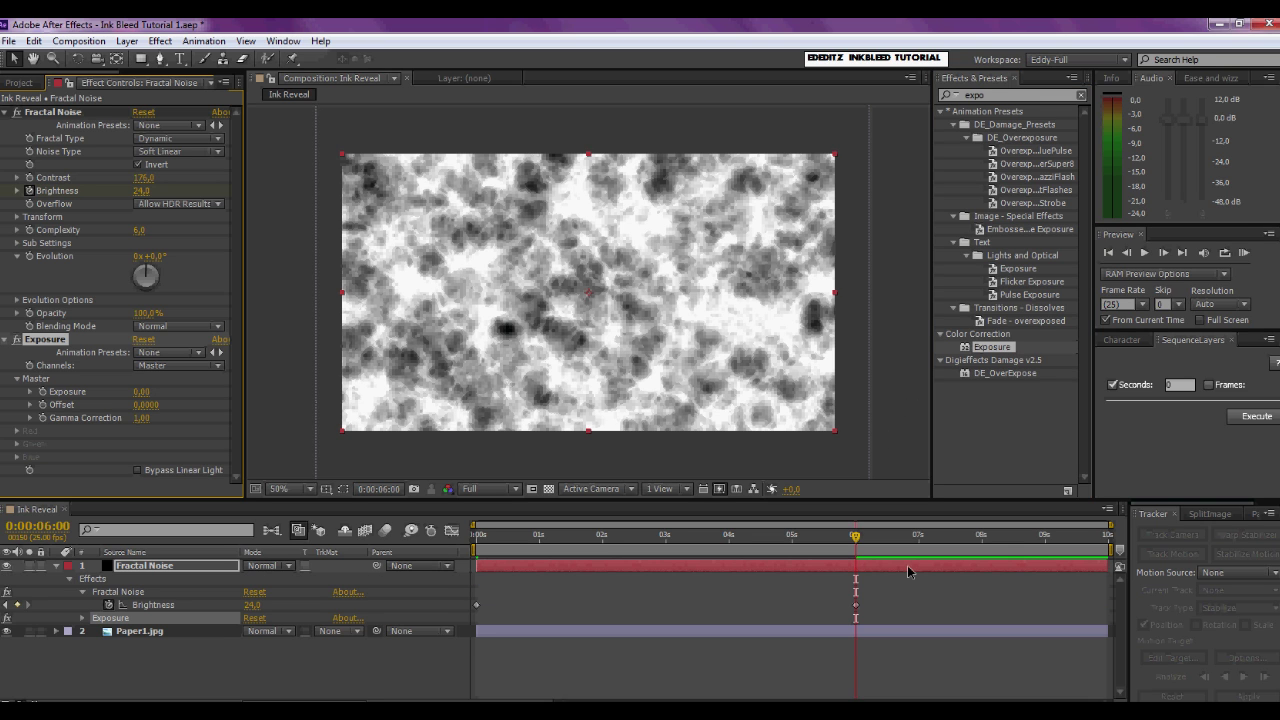
left_click(142, 392)
type("15")
key("Return")
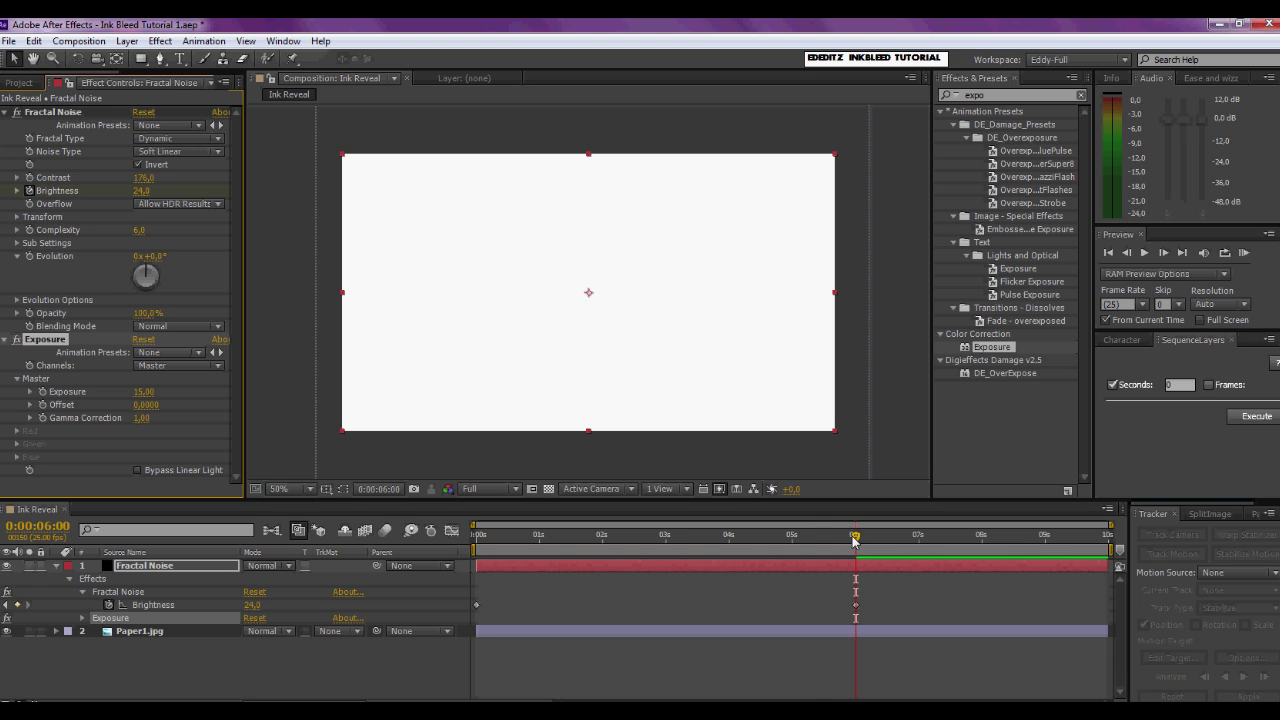
mouse_move(855, 536)
left_mouse_down()
mouse_move(474, 541)
mouse_move(857, 545)
left_mouse_up()
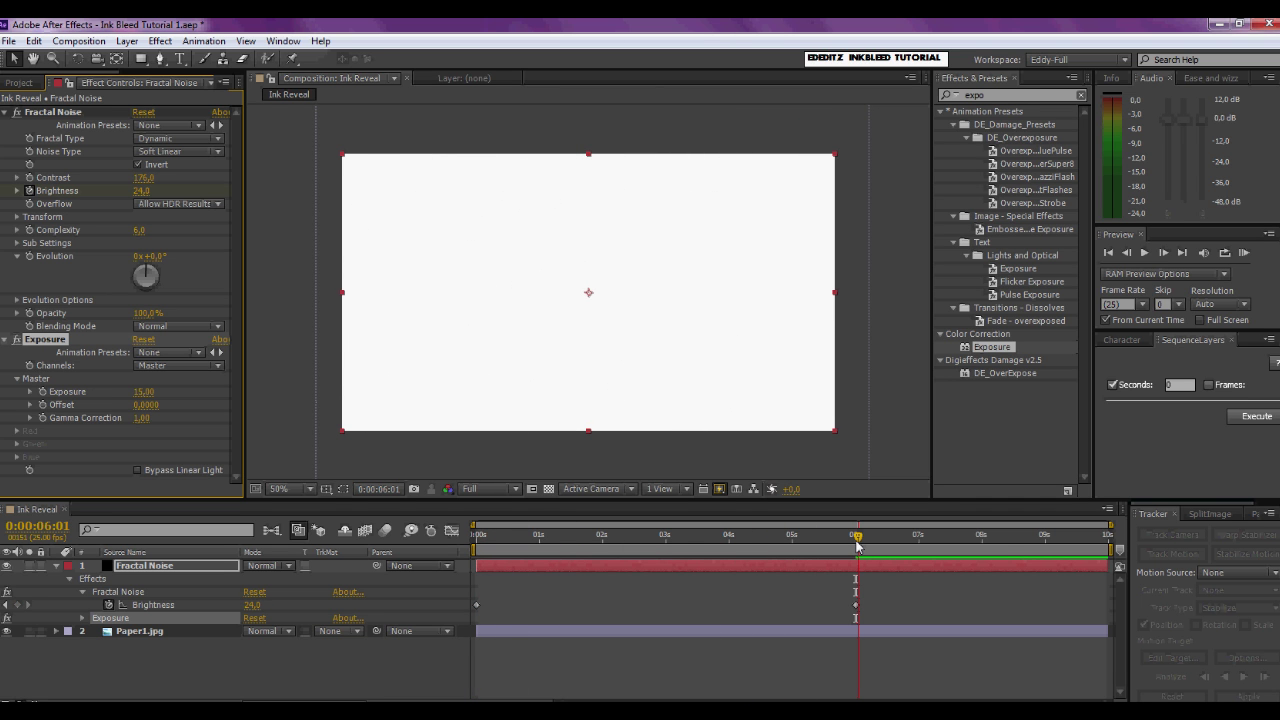
left_click(340, 655)
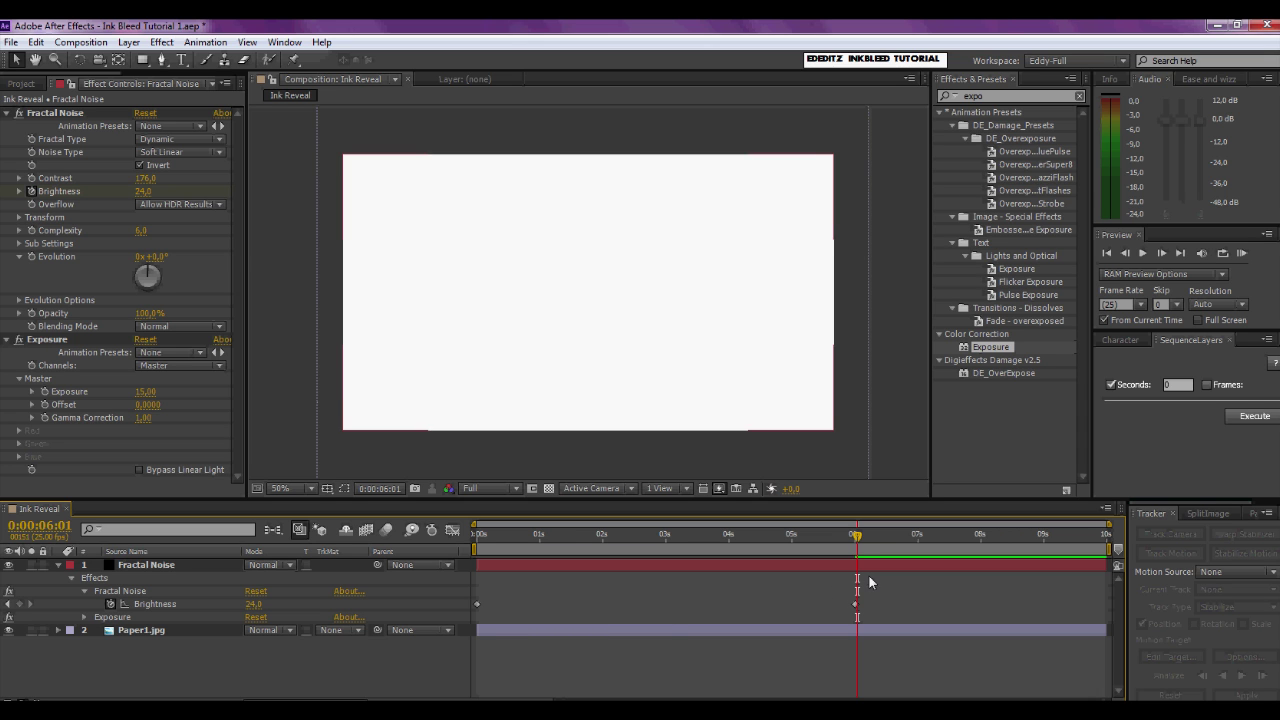
Step: At about 3 s, apply CC Vector Blur to the Fractal Noise layer
left_click_drag(855, 538, 678, 541)
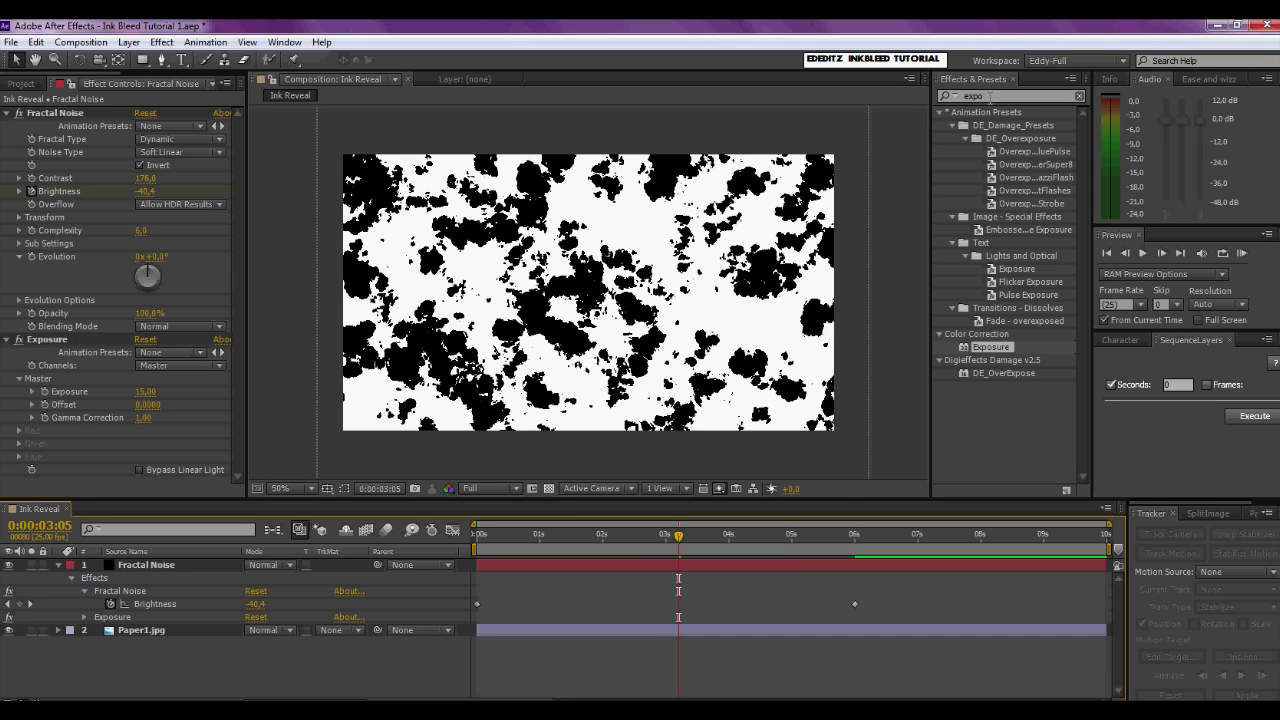
left_click(988, 97)
type("cc vect")
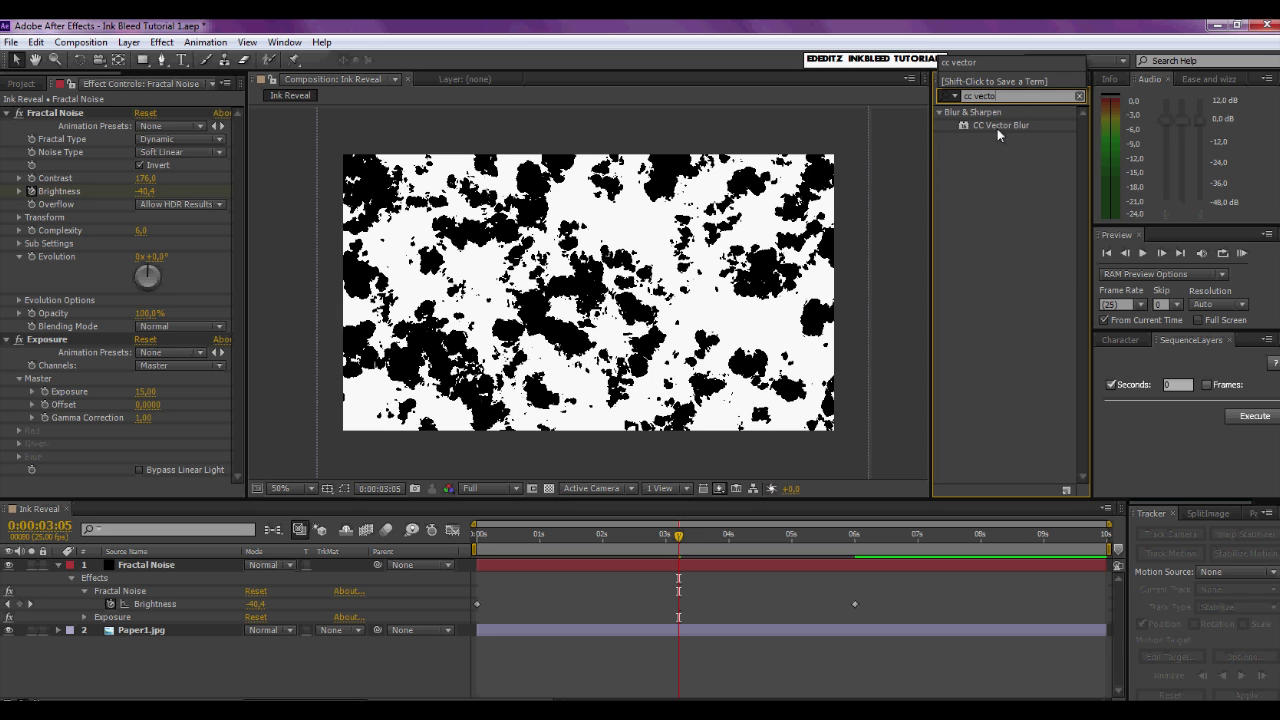
left_click_drag(997, 127, 583, 338)
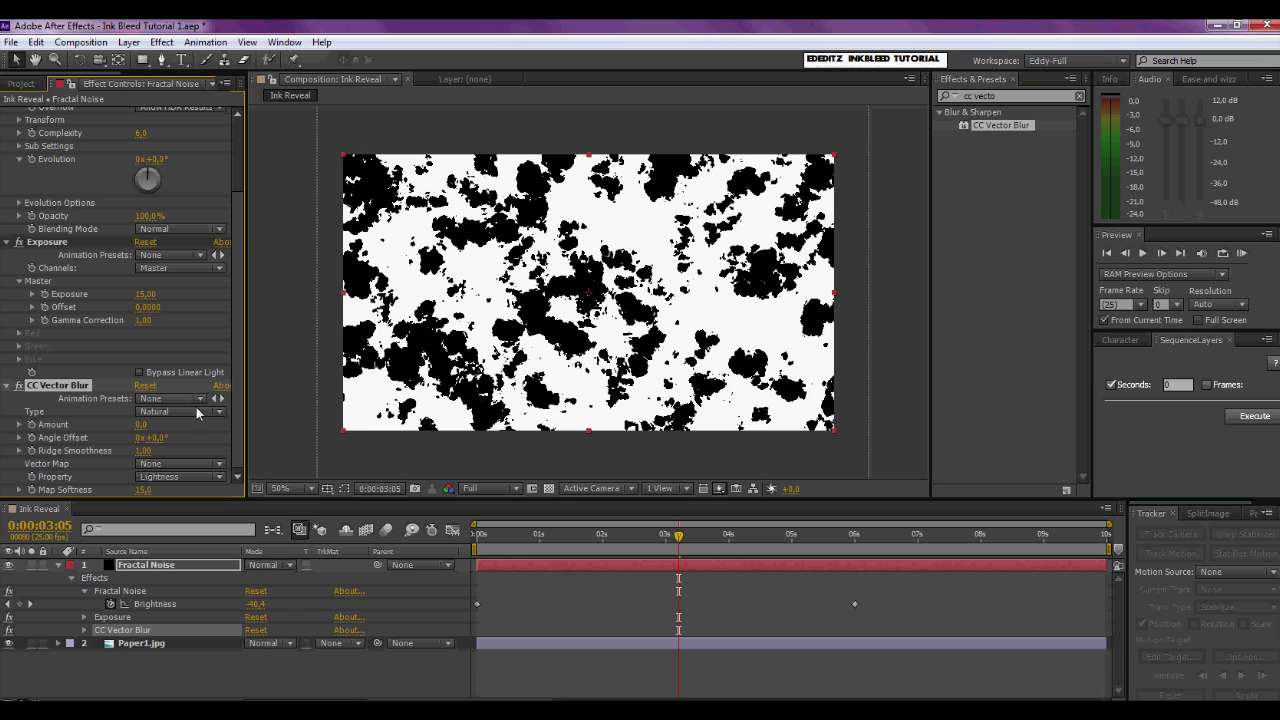
Step: Set CC Vector Blur Type to Perpendicular with Amount 5, then collapse both effects
left_click(220, 416)
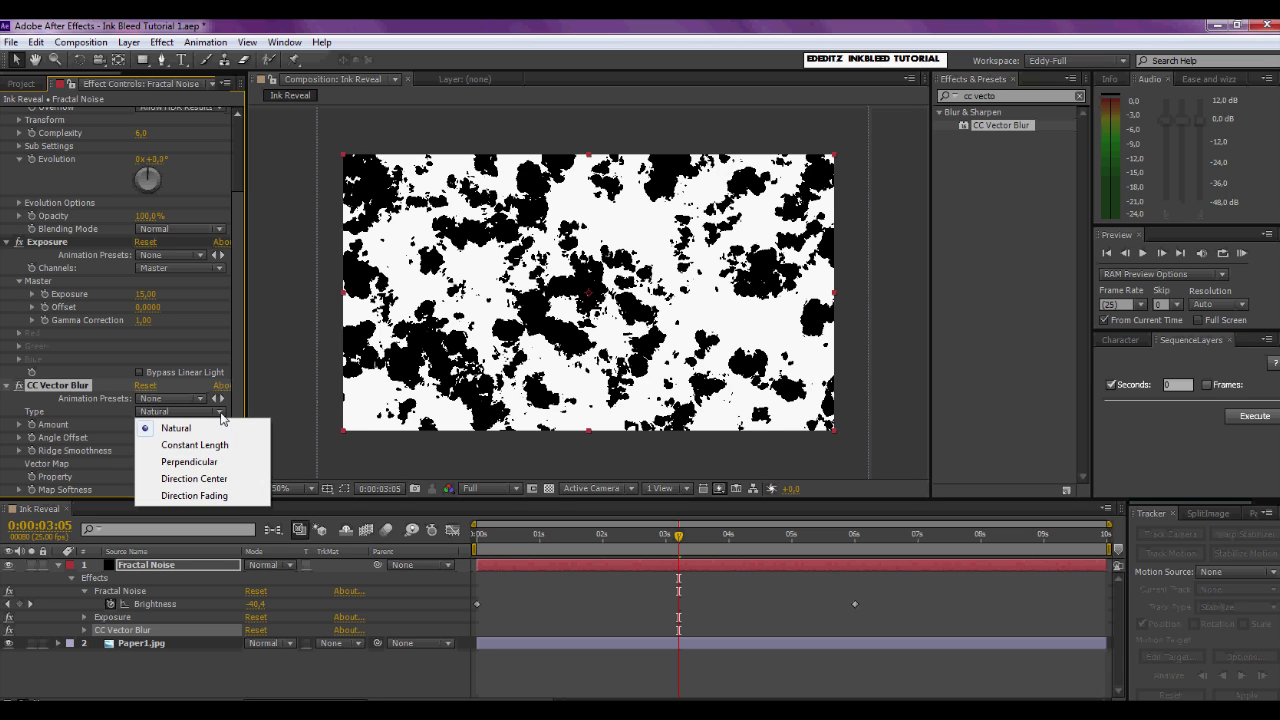
left_click(201, 461)
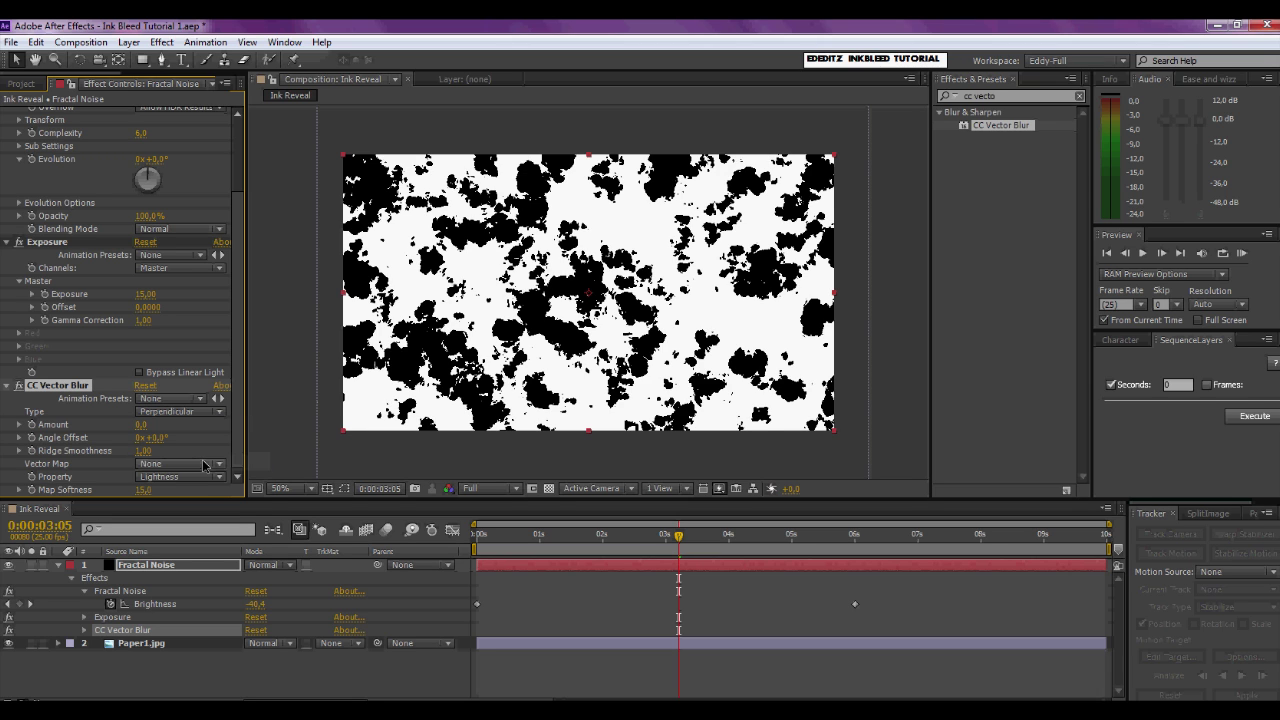
left_click(141, 424)
type("5")
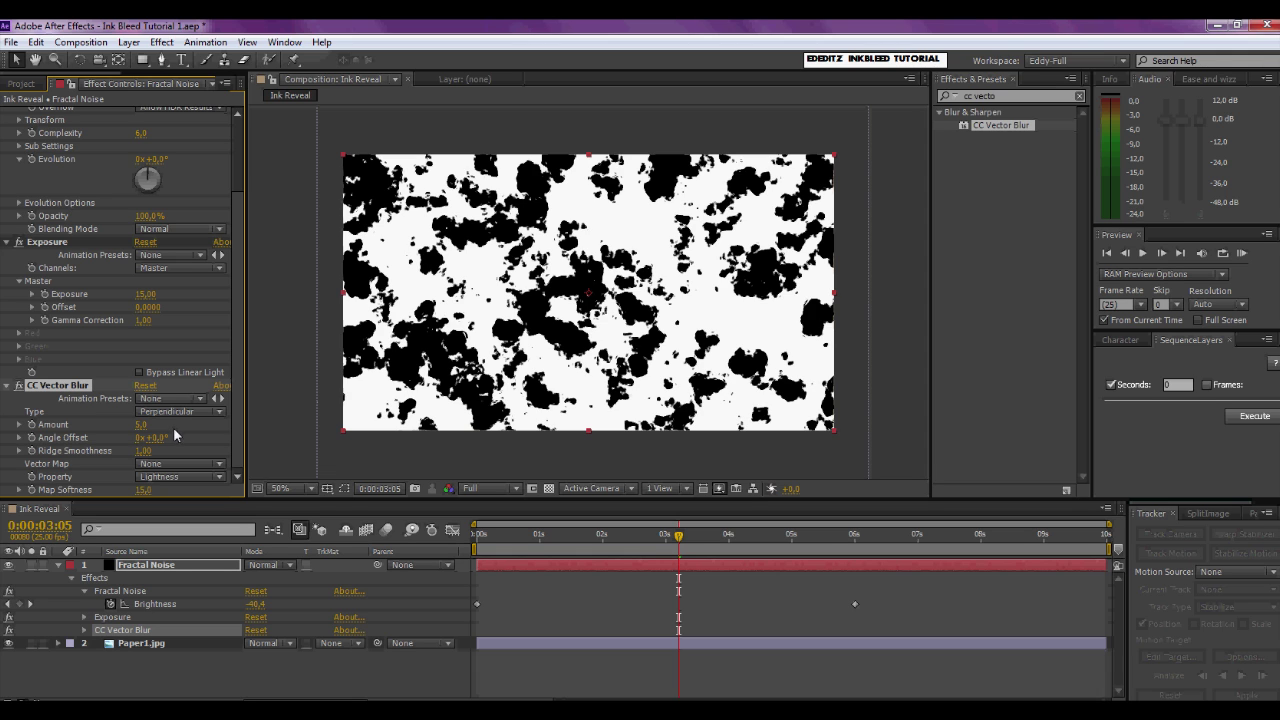
scroll(9, 250, "up", 3)
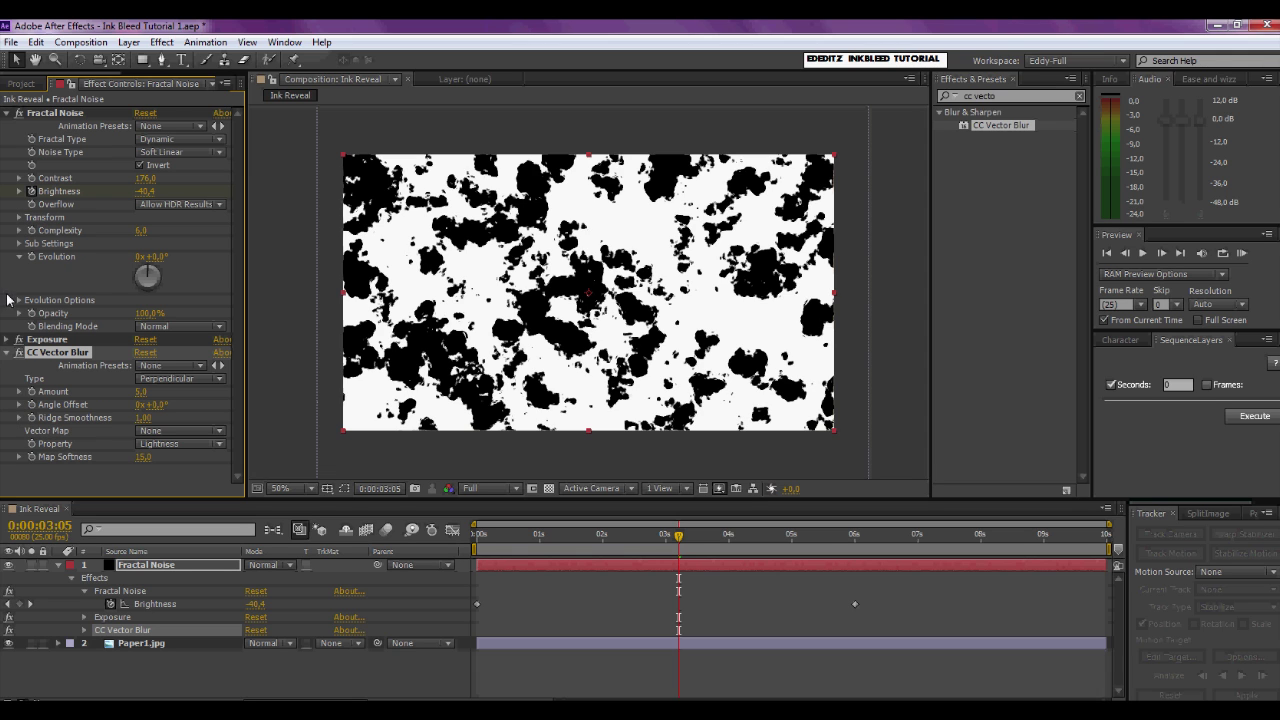
left_click(7, 352)
left_click(7, 114)
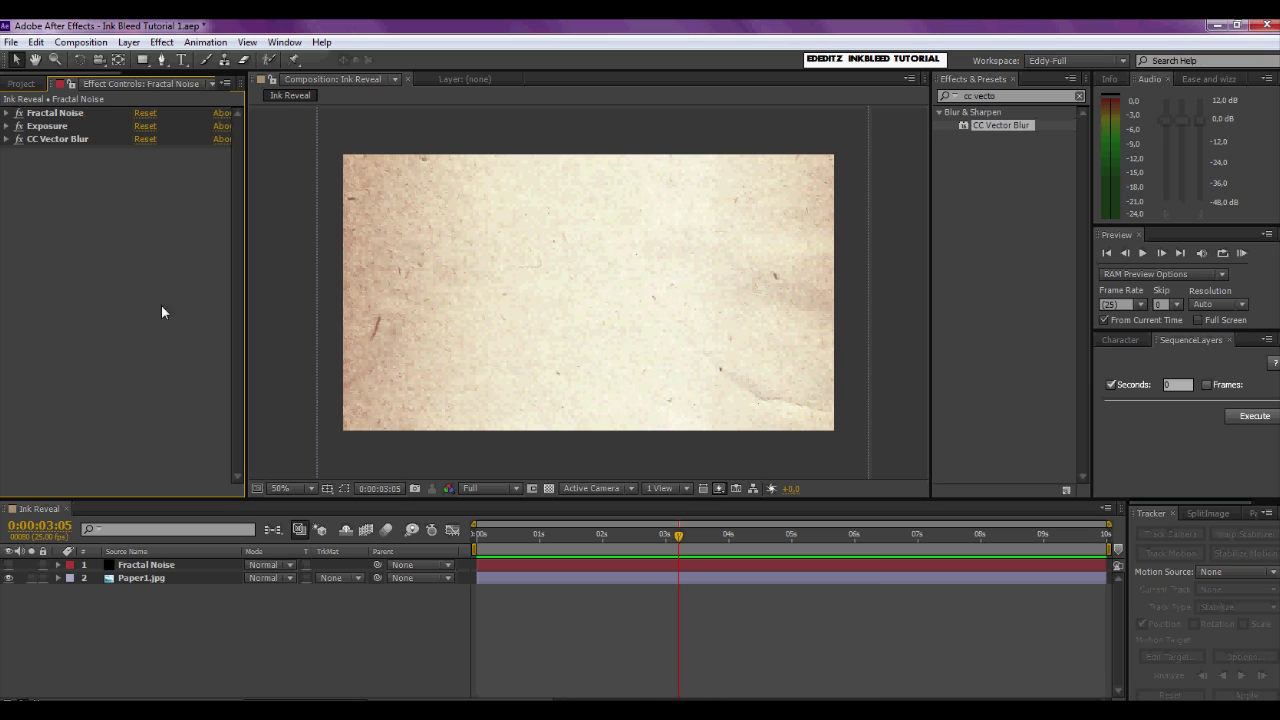
Step: Add Girl Portrait above Paper1.jpg with the noise hidden, and scale it up to fill the frame
left_click(28, 84)
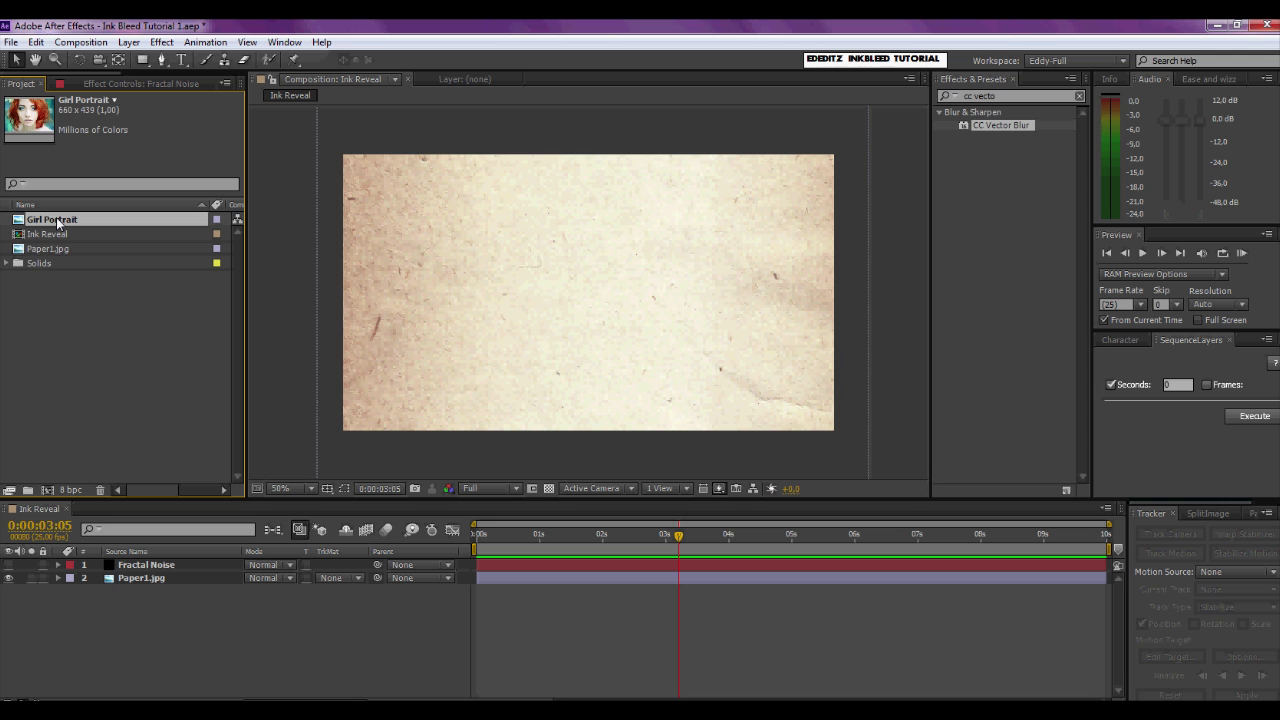
mouse_move(55, 223)
left_mouse_down()
mouse_move(60, 528)
mouse_move(105, 579)
left_mouse_up()
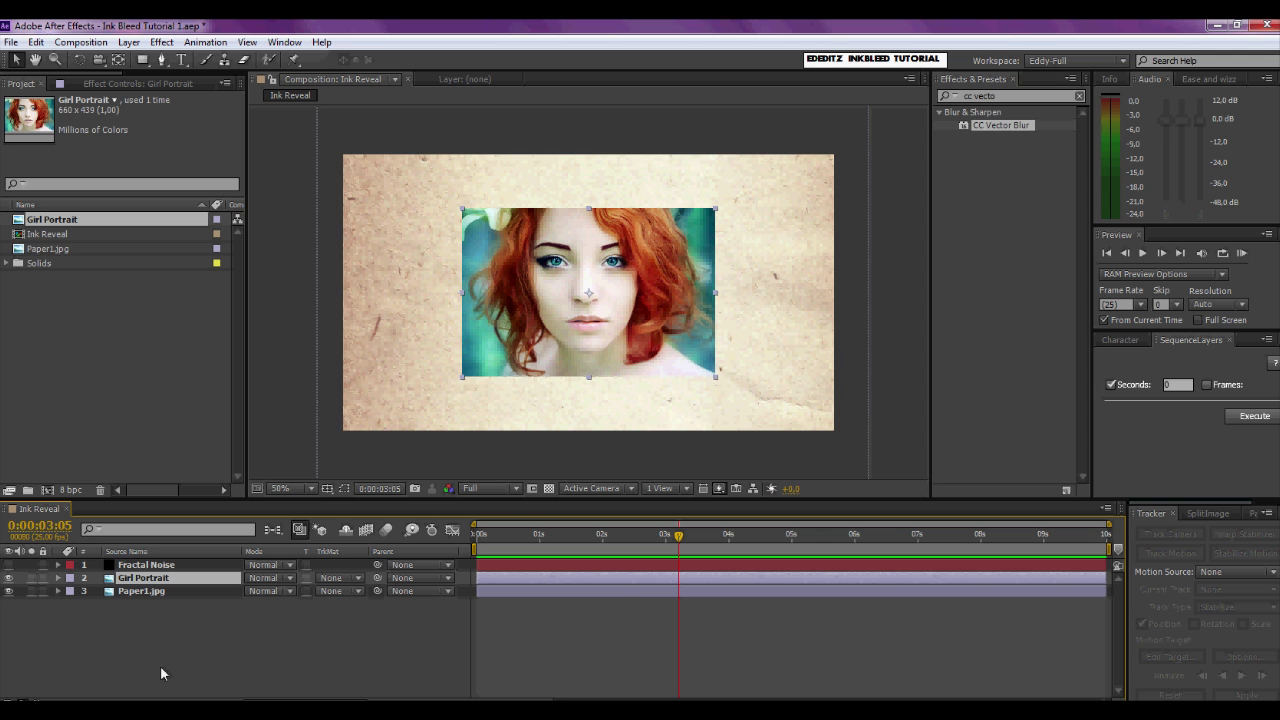
left_click(9, 565)
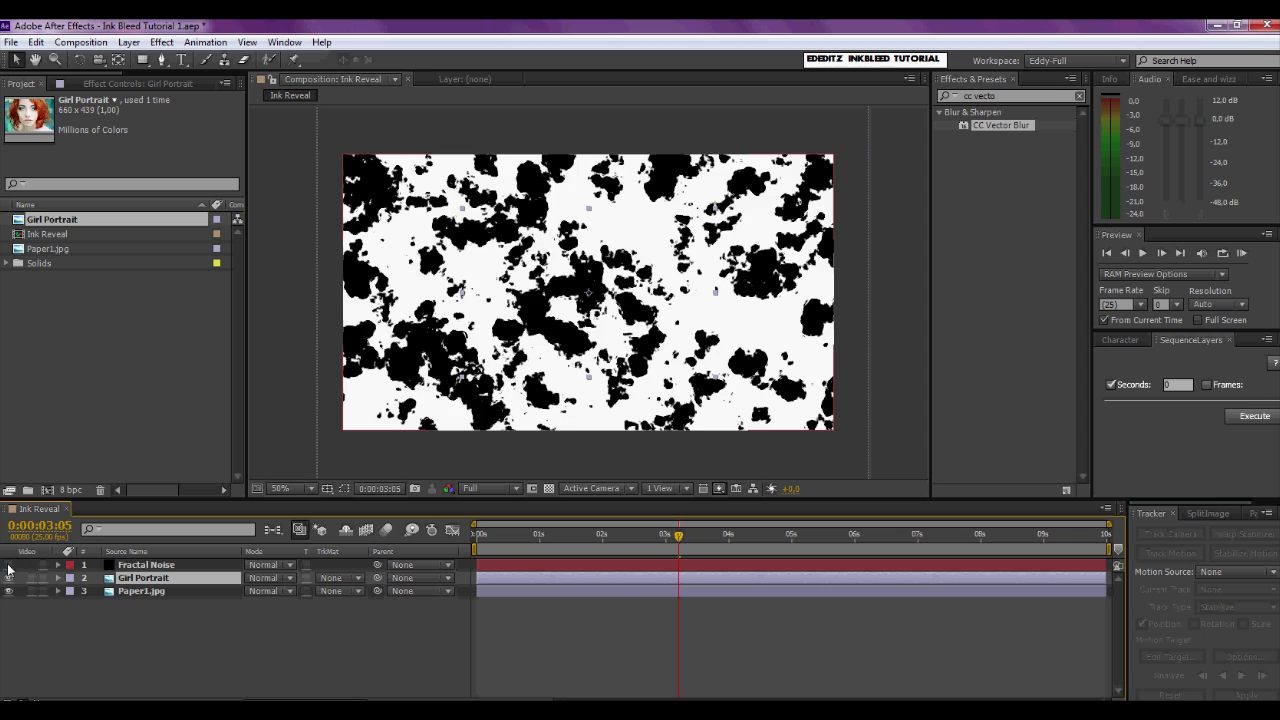
left_click(9, 565)
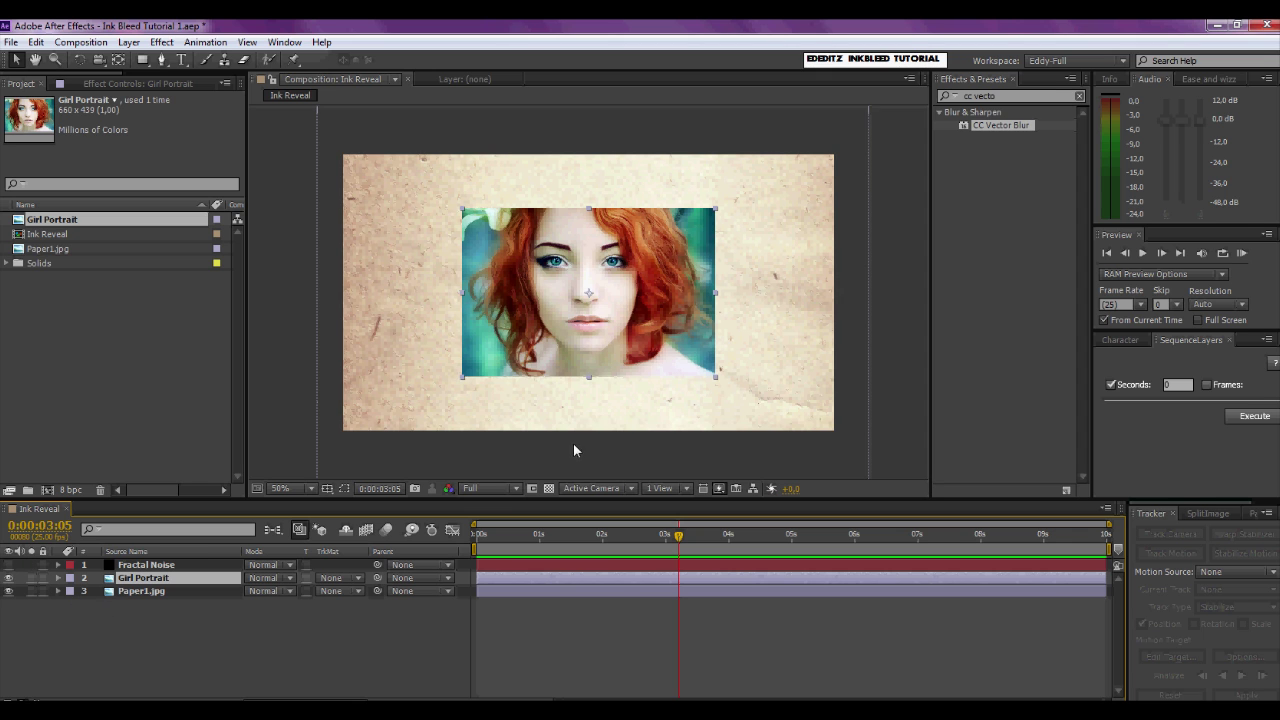
left_click(632, 338)
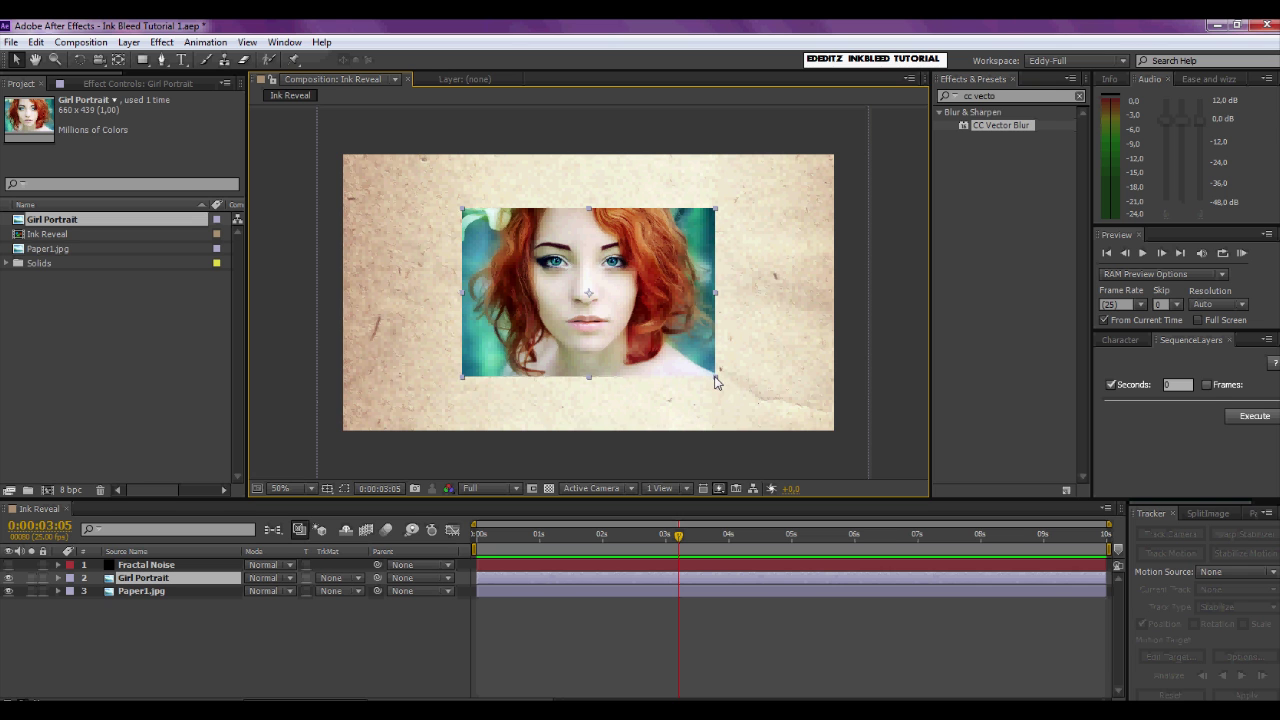
left_click_drag(717, 381, 841, 443)
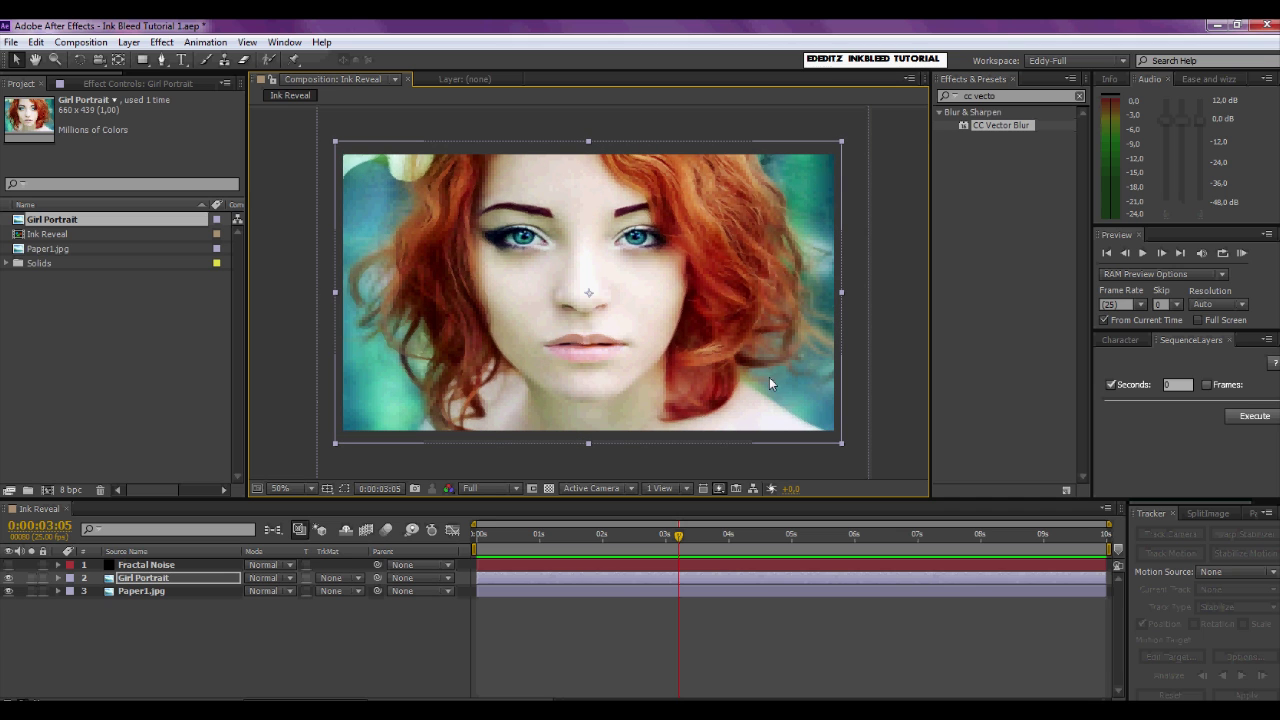
left_click_drag(768, 376, 770, 387)
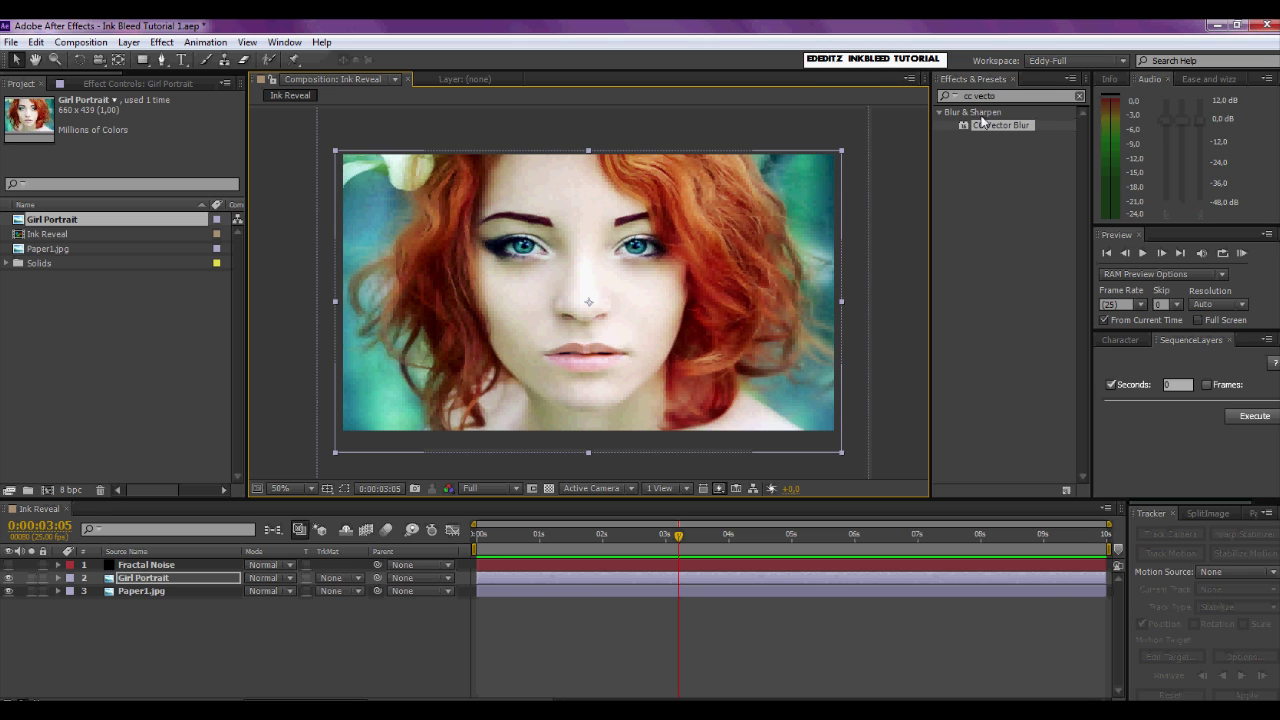
Step: Search 'trit' and apply Tritone to the Girl Portrait layer
left_click(1079, 96)
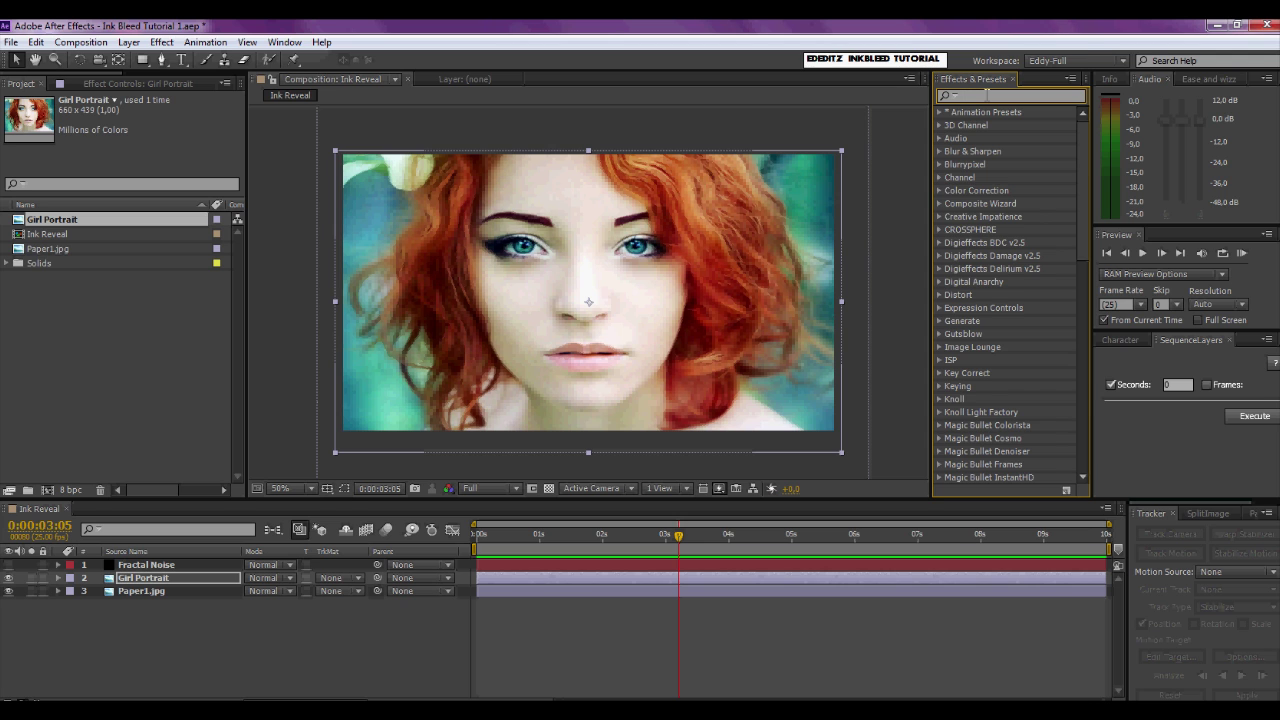
type("tri")
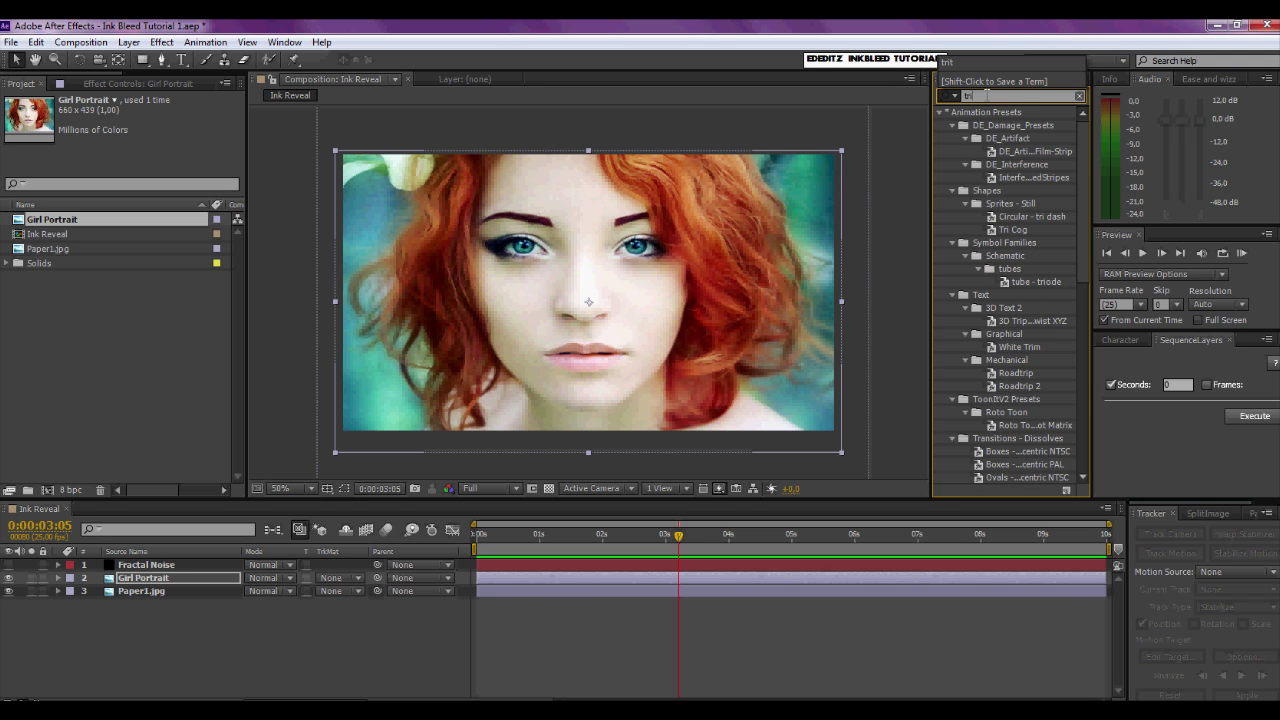
type("t")
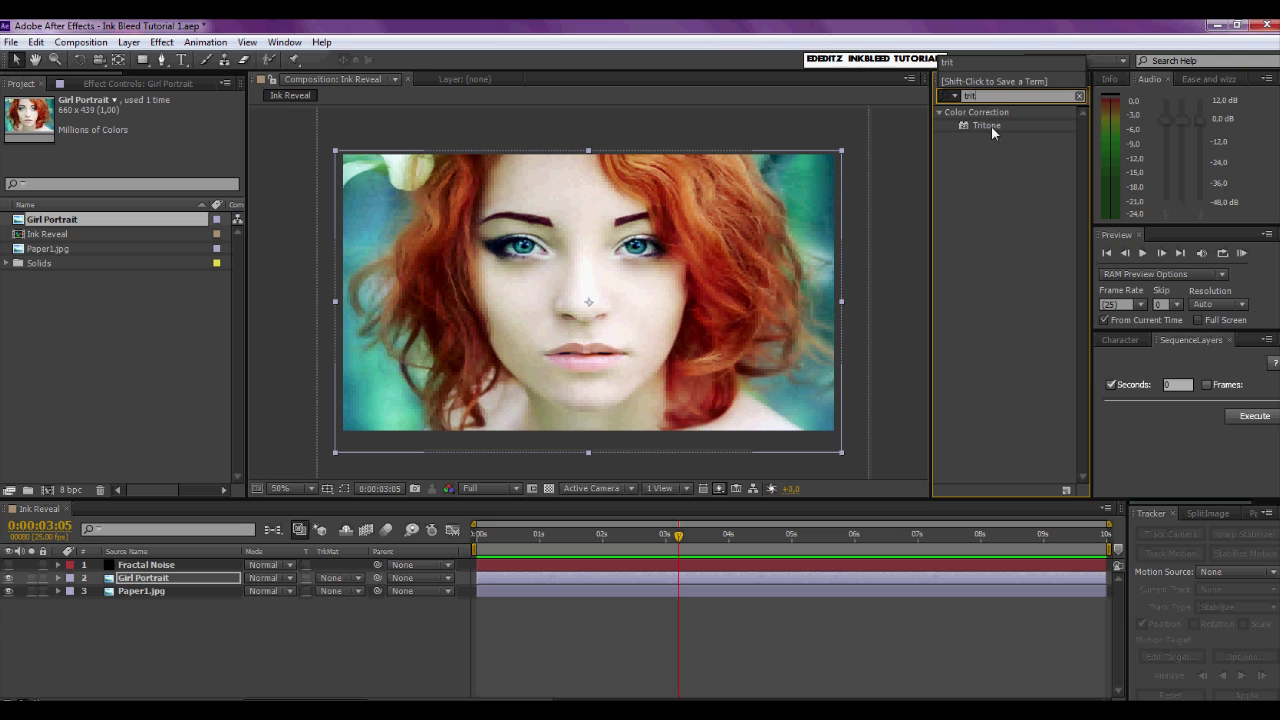
left_click_drag(990, 124, 905, 584)
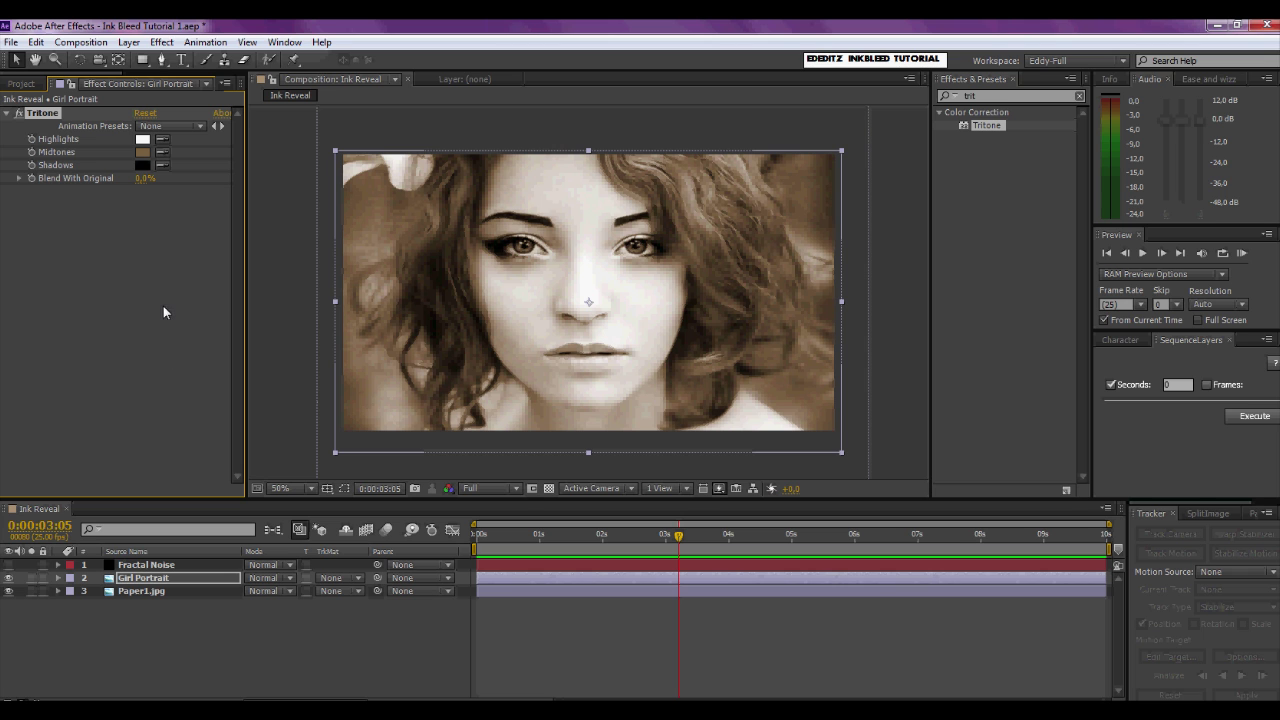
Step: Change the Tritone Midtones colour to a vivid purple (9016F8) and clear the effects search
left_click(142, 152)
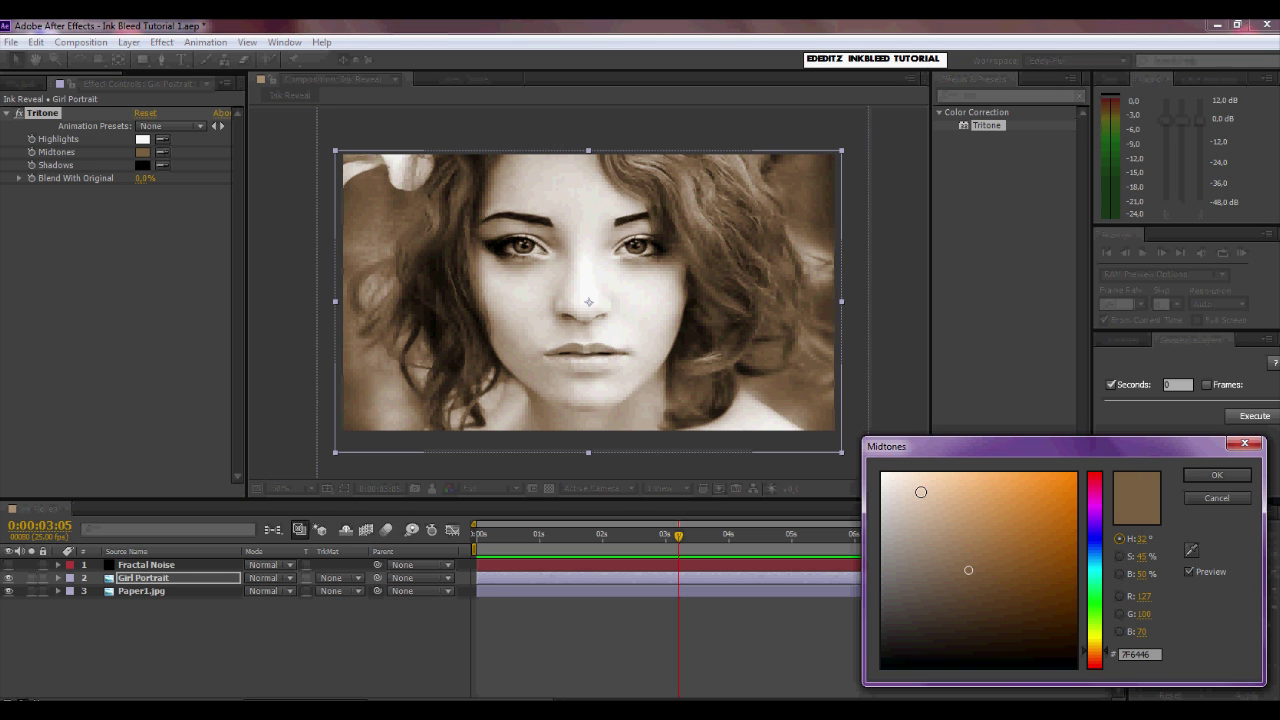
left_click(1097, 527)
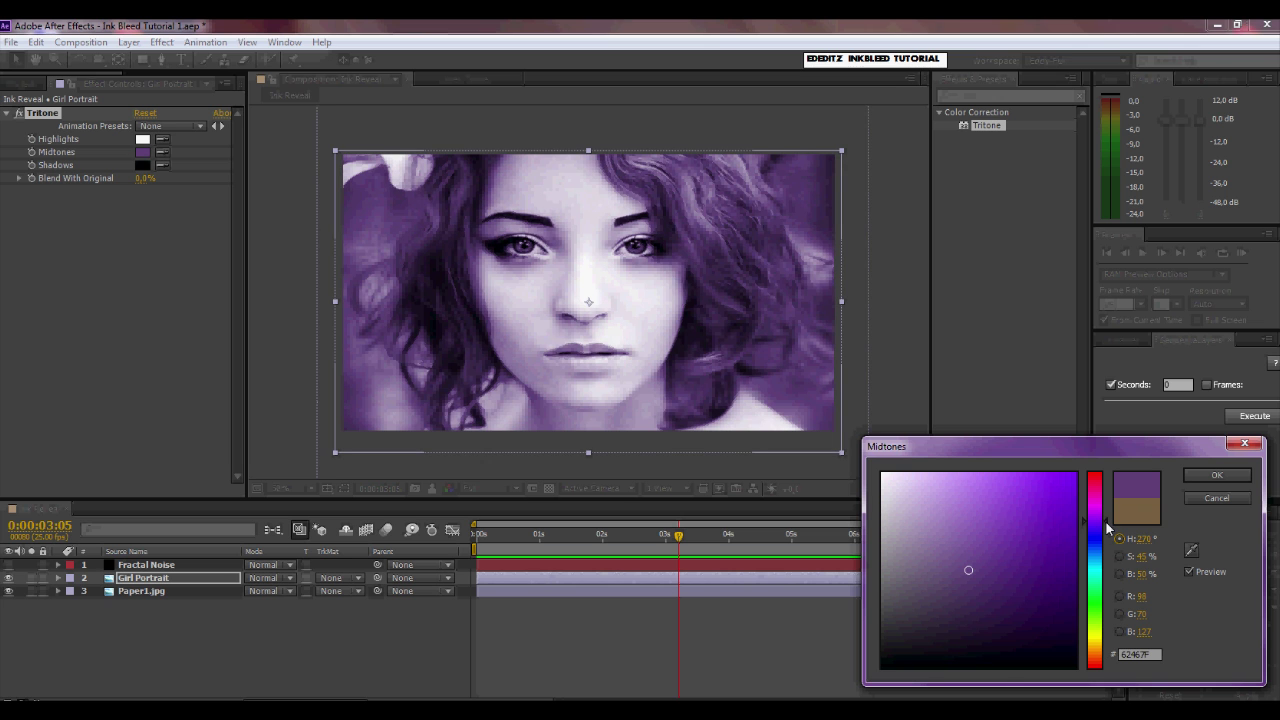
left_click_drag(1042, 556, 1059, 479)
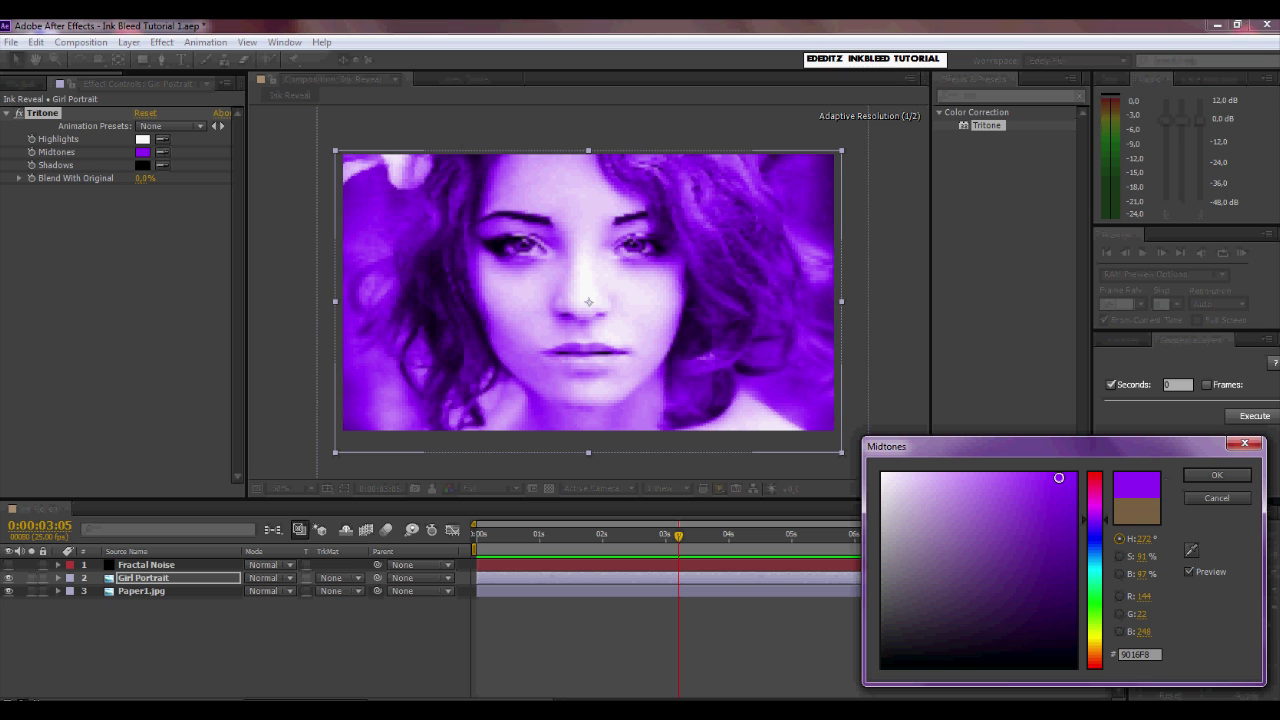
left_click(1230, 478)
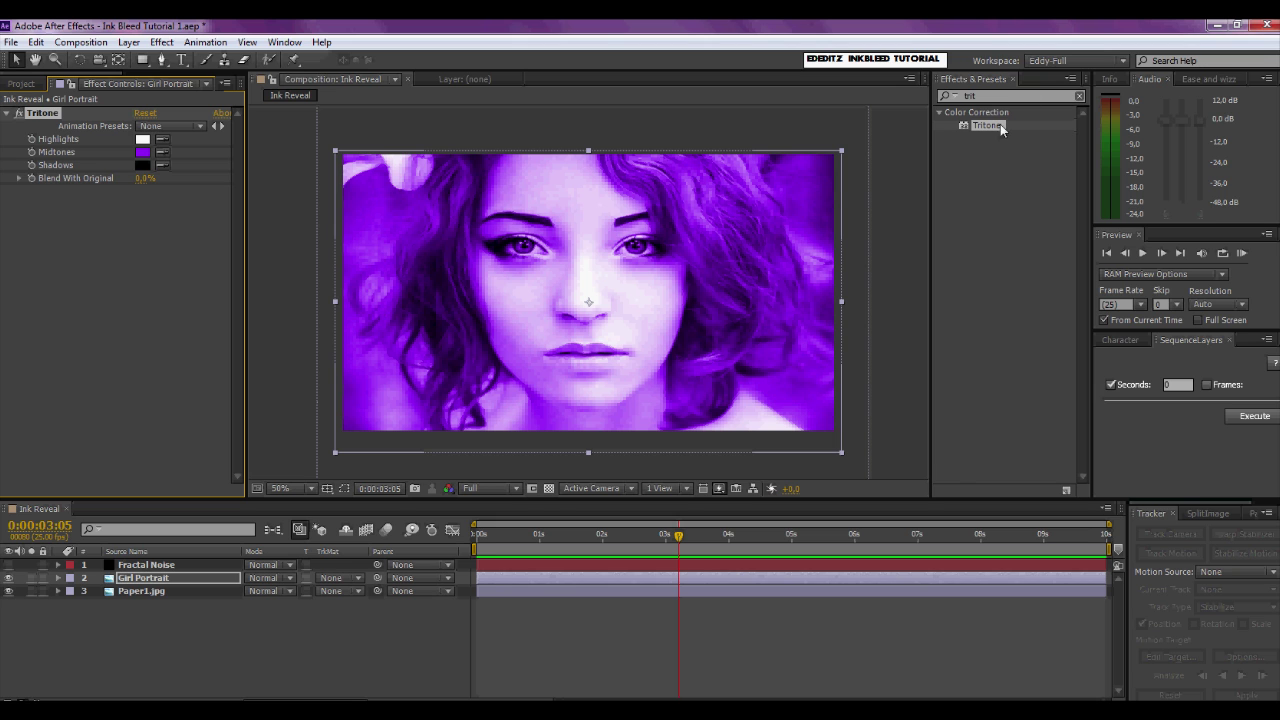
left_click(1076, 97)
left_click(1077, 97)
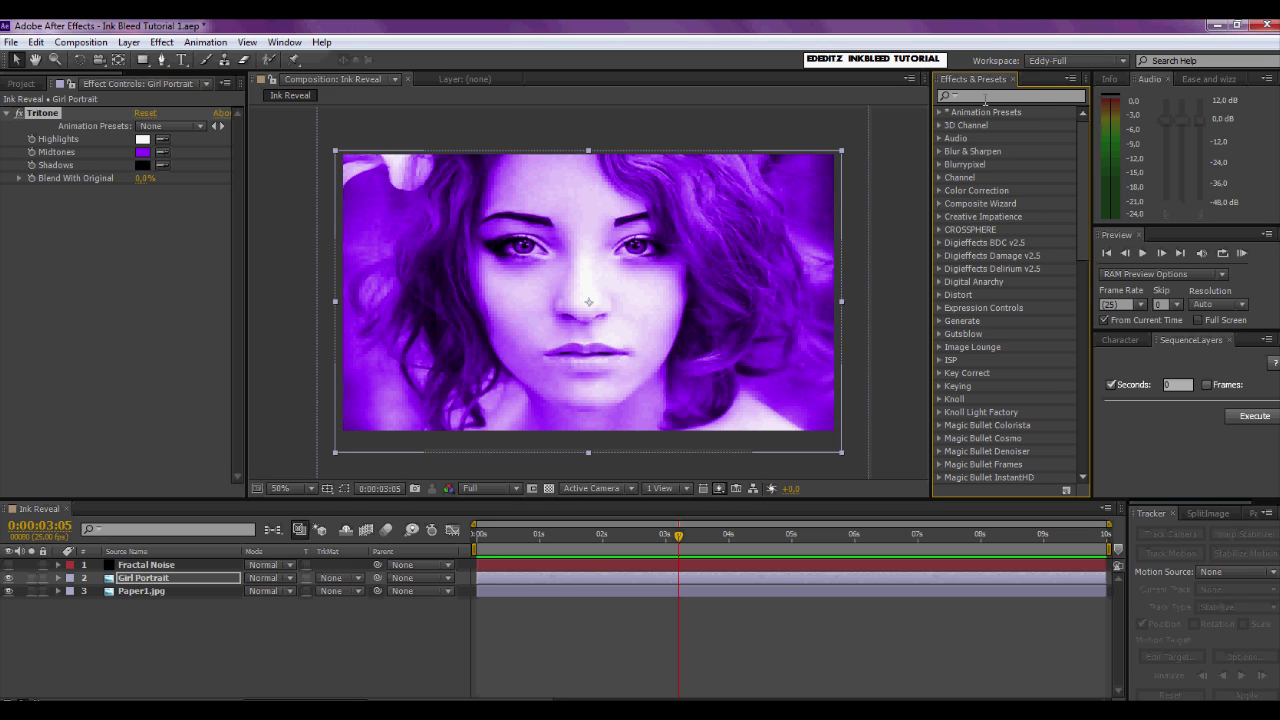
Step: Apply Levels to Girl Portrait, setting Input Black to 95 and Input White to 213
left_click(977, 96)
type("level")
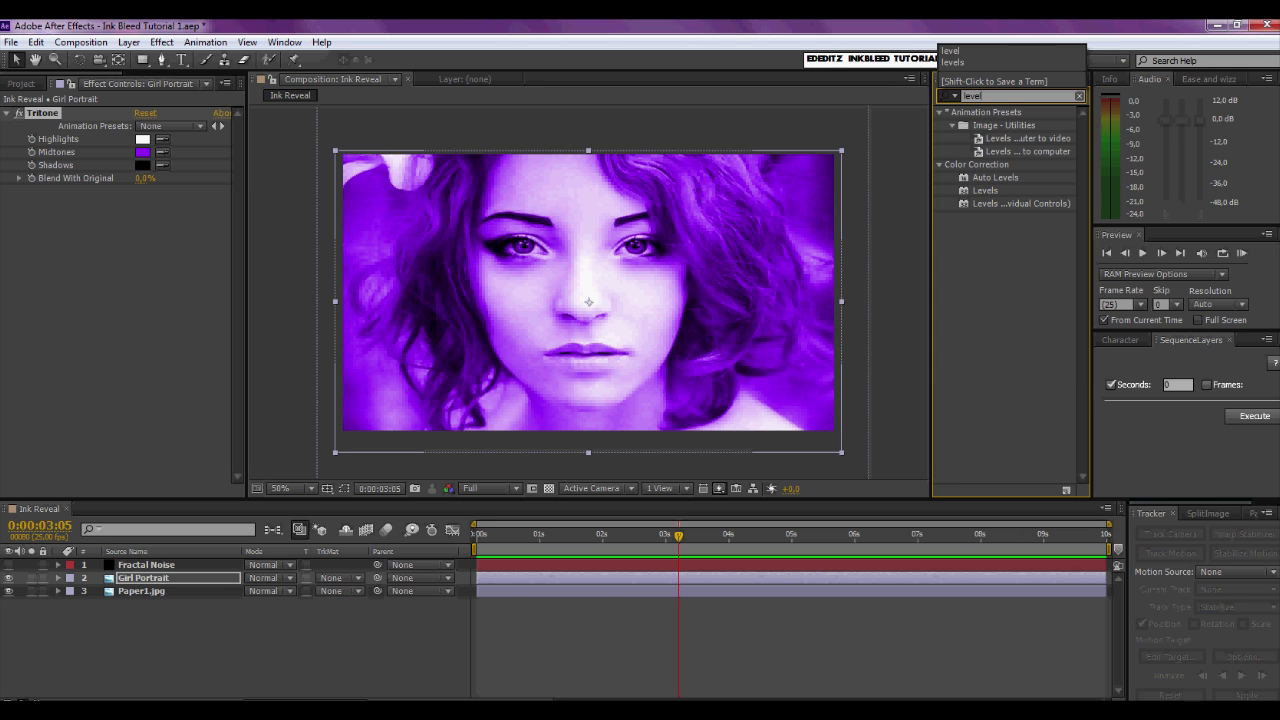
left_click(980, 191)
left_click_drag(979, 190, 881, 576)
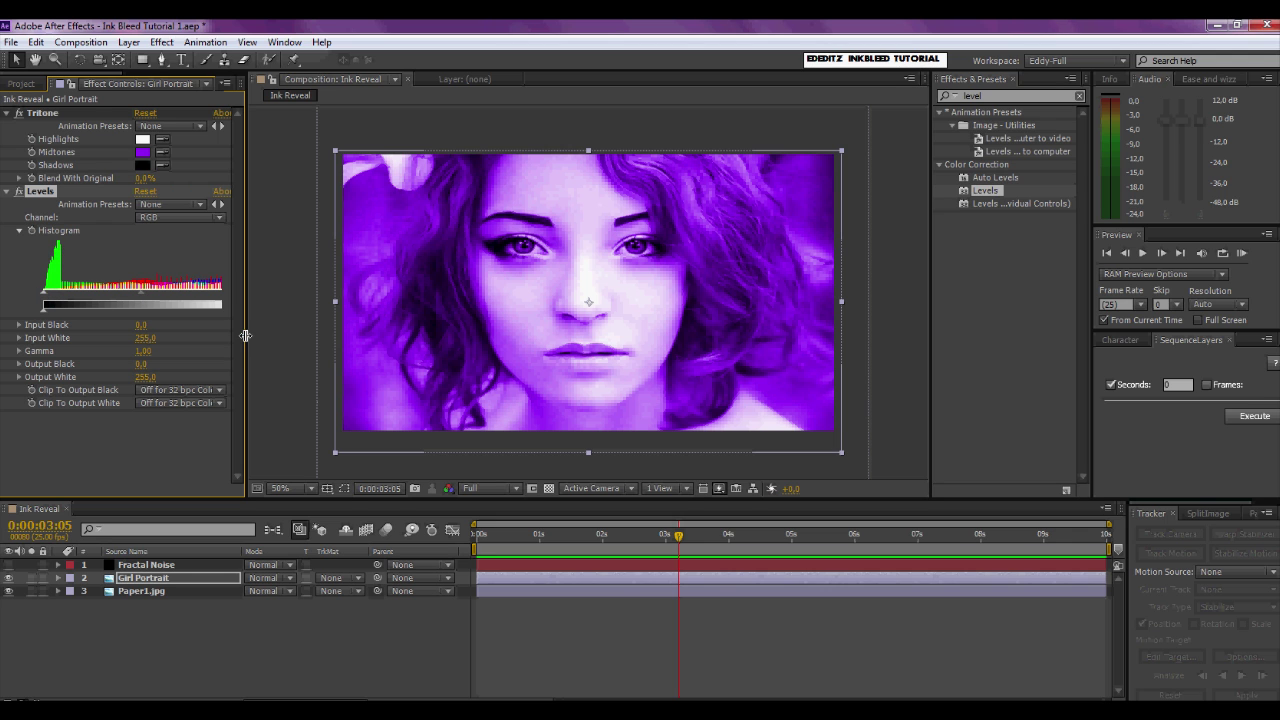
left_click_drag(245, 335, 278, 334)
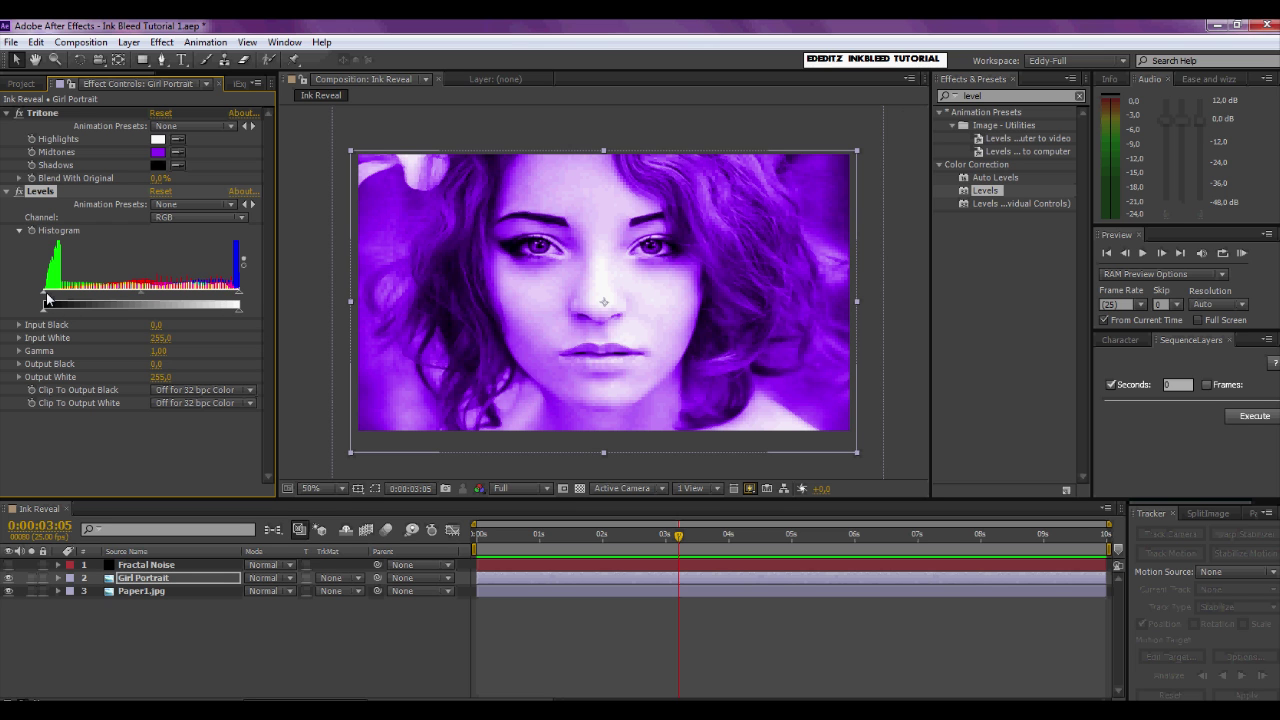
left_click_drag(46, 297, 116, 291)
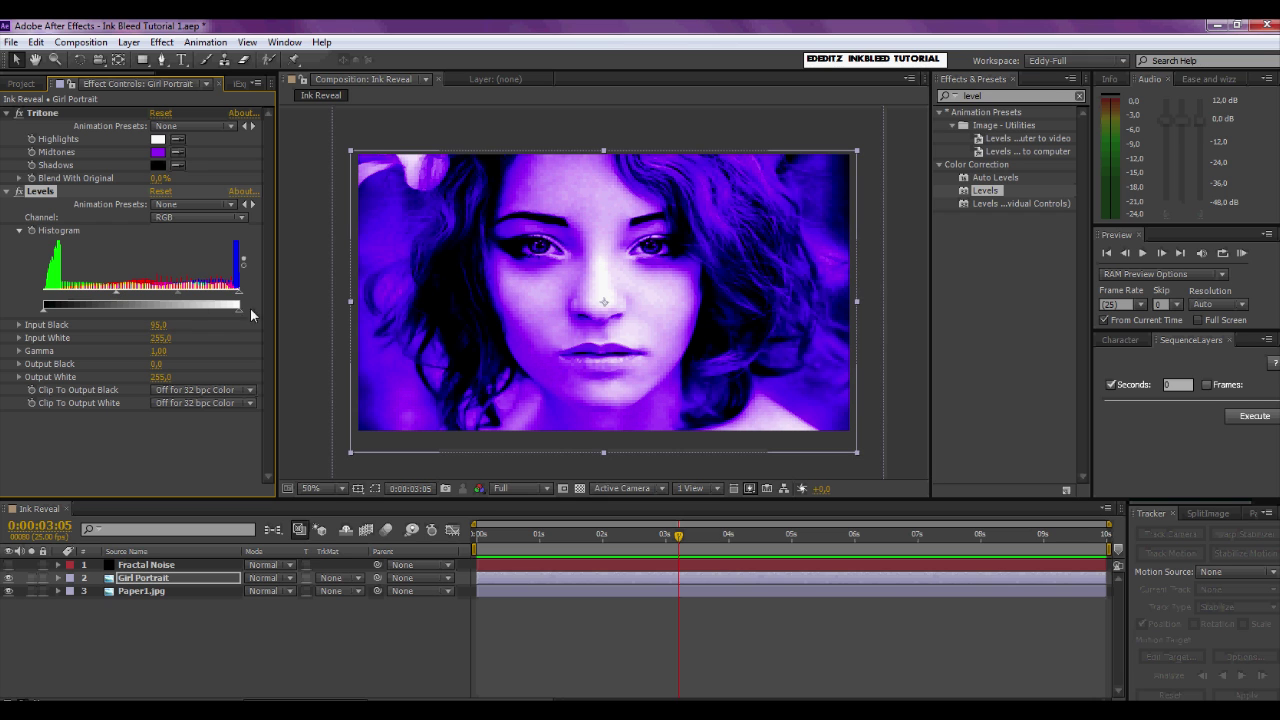
left_click_drag(240, 304, 208, 303)
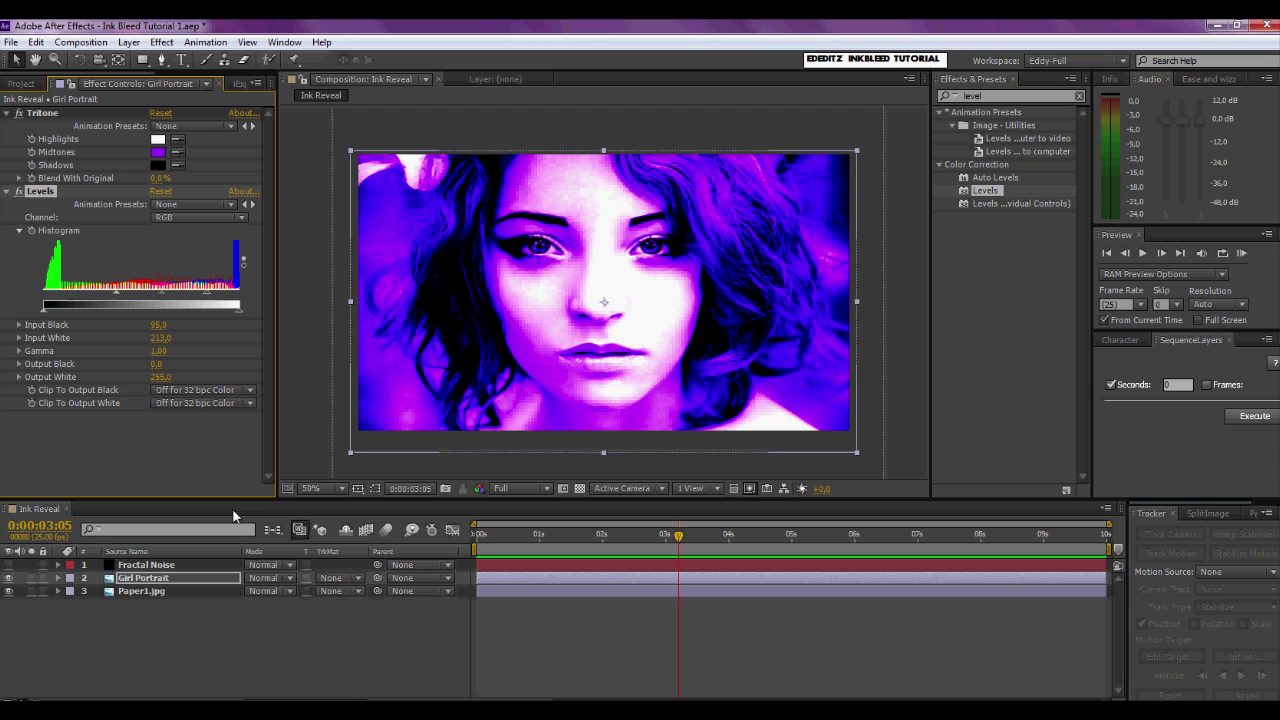
Step: Set Girl Portrait to Multiply with a Luma Matte from Fractal Noise, then scrub back to check
left_click(289, 580)
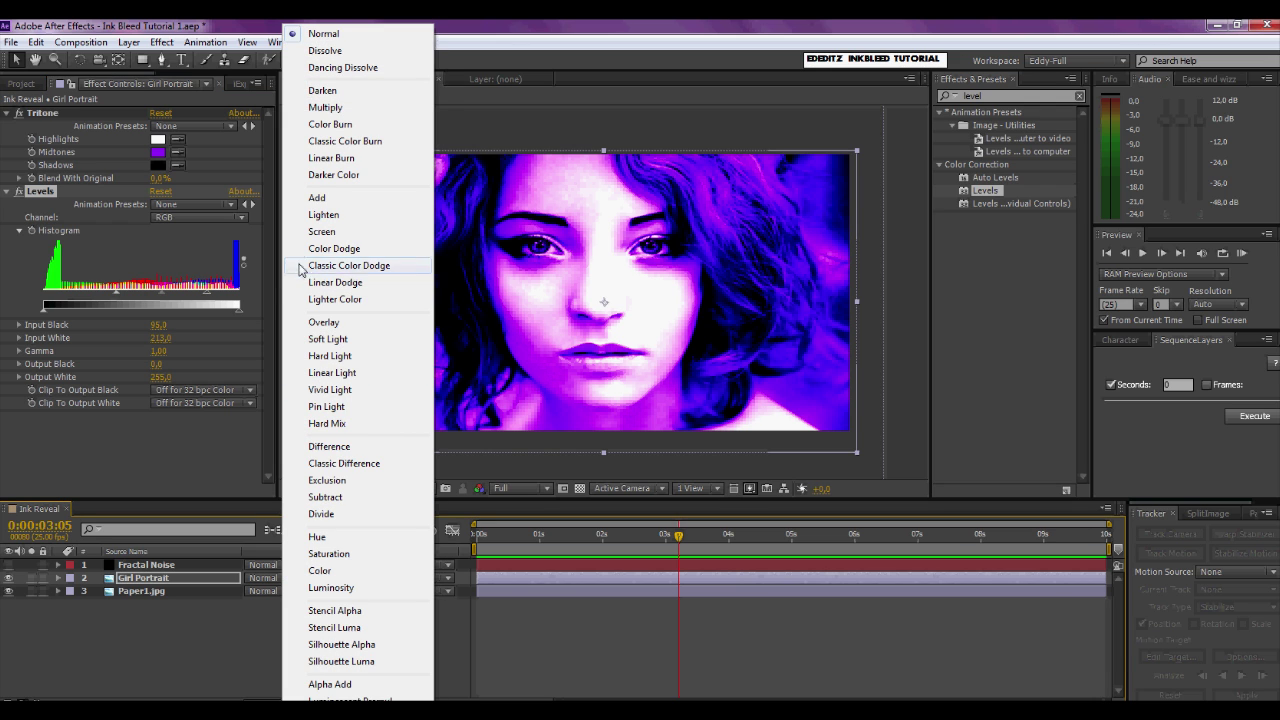
left_click(315, 108)
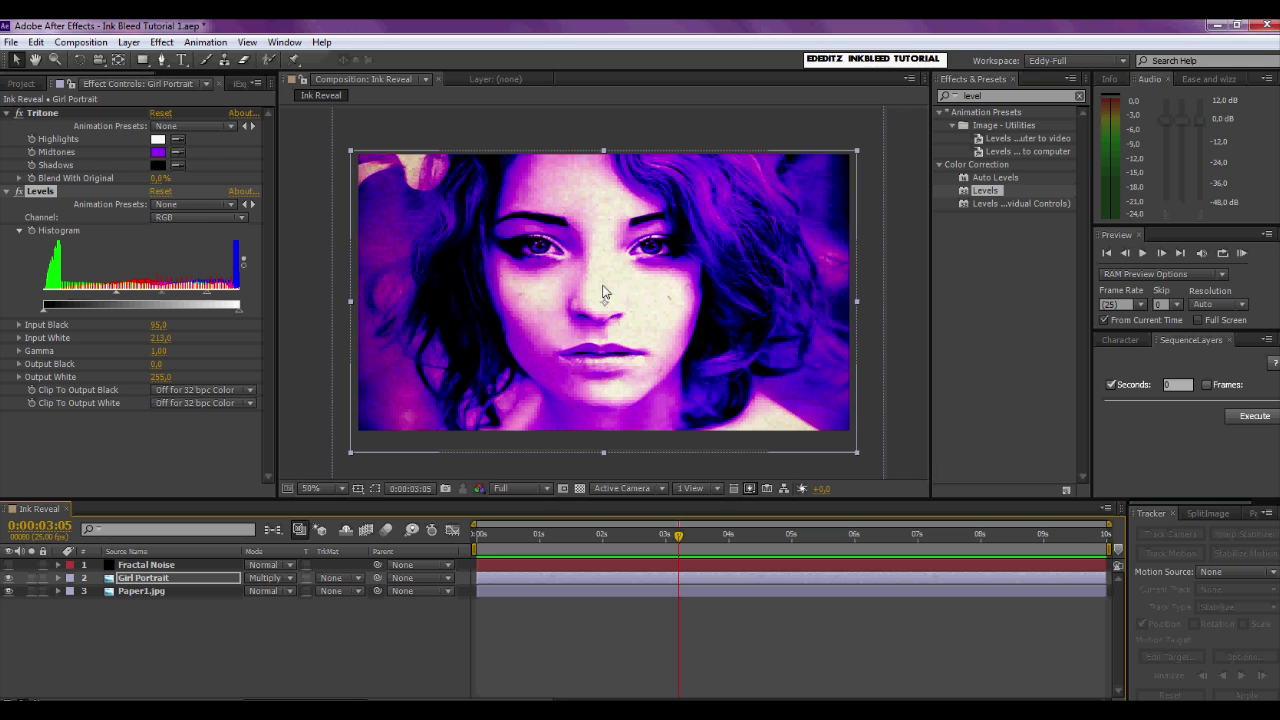
left_click(358, 578)
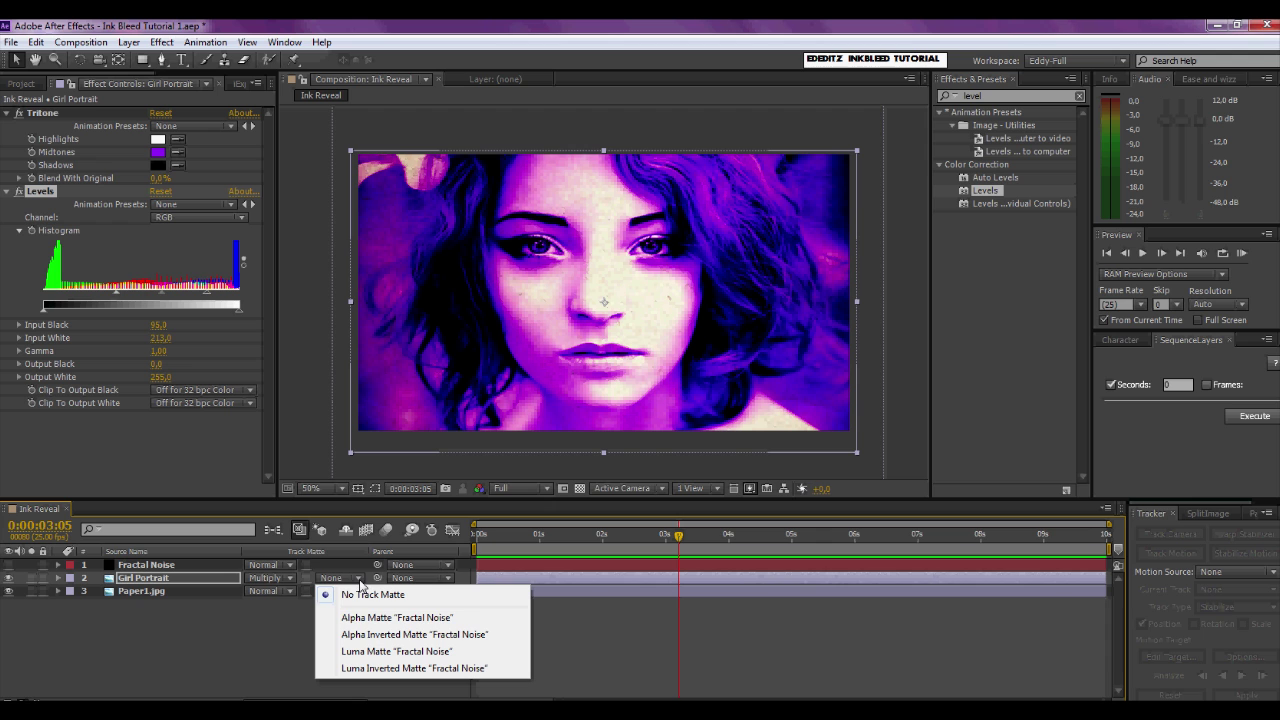
left_click(384, 652)
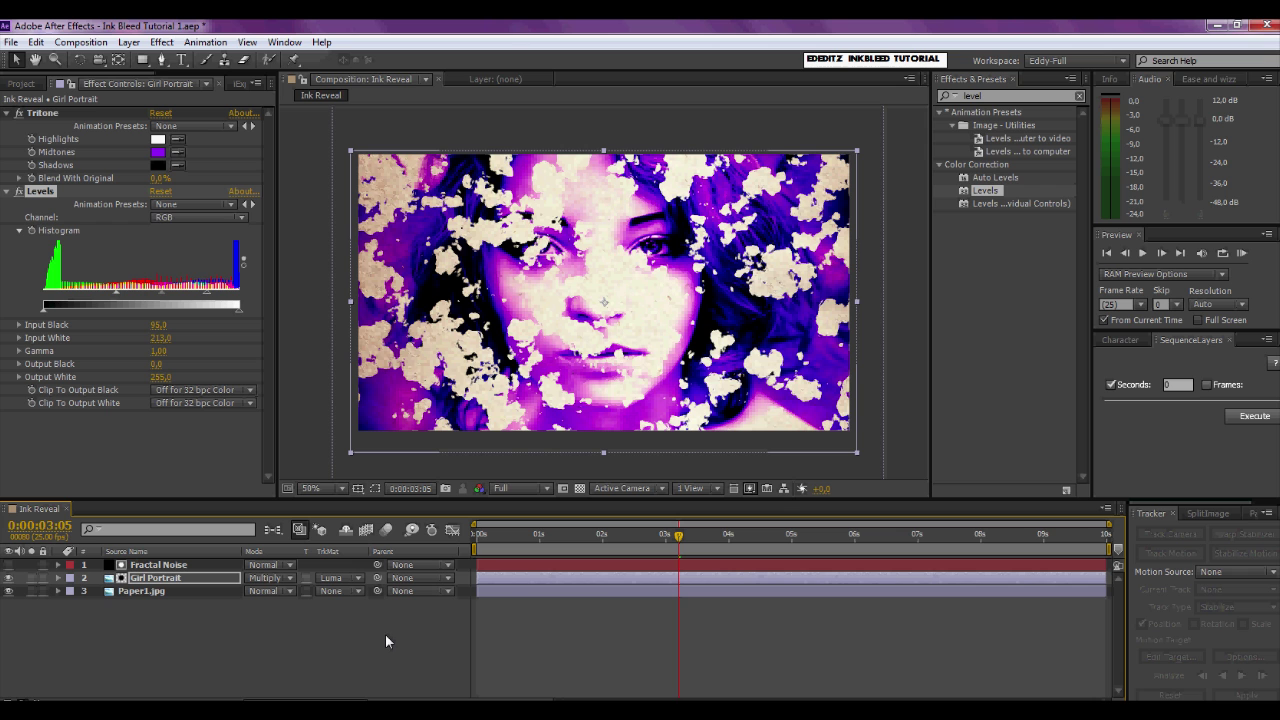
left_click(676, 537)
mouse_move(676, 540)
left_mouse_down()
mouse_move(541, 545)
mouse_move(786, 548)
mouse_move(676, 548)
left_mouse_up()
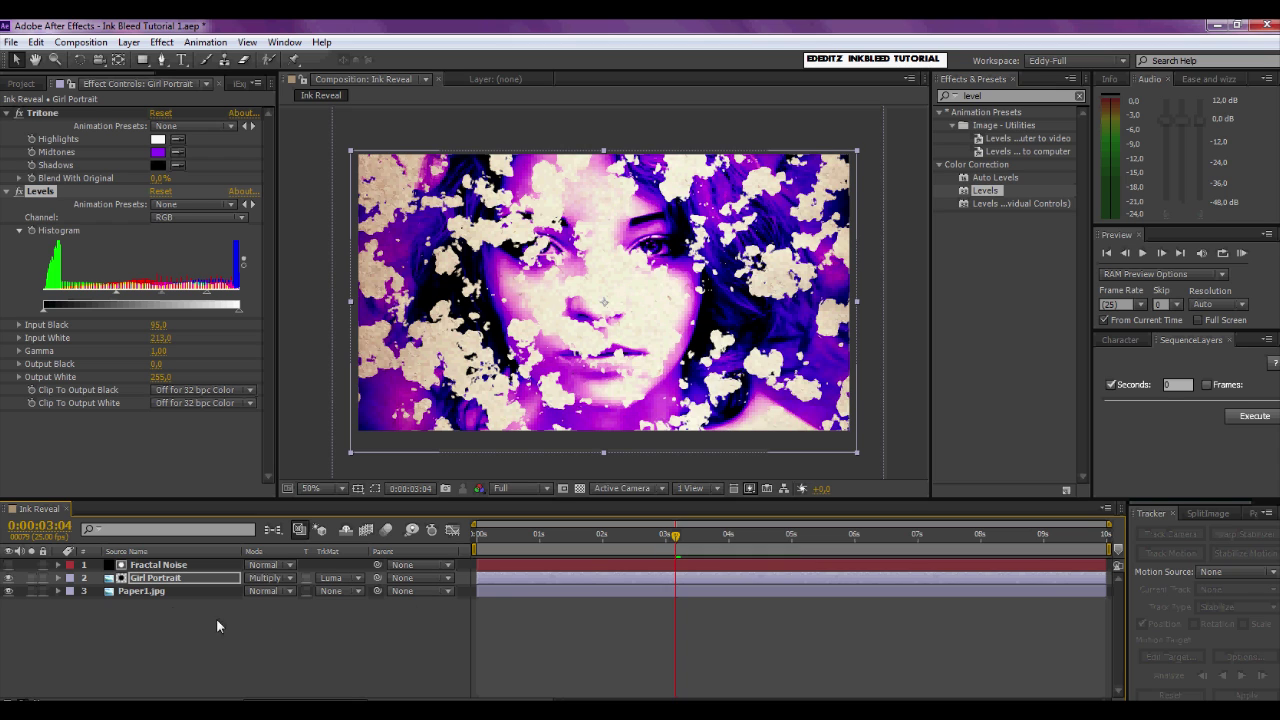
Step: Pre-compose the Girl Portrait and Fractal Noise layers into a precomp named 'Picture Reveal'
left_click(185, 578)
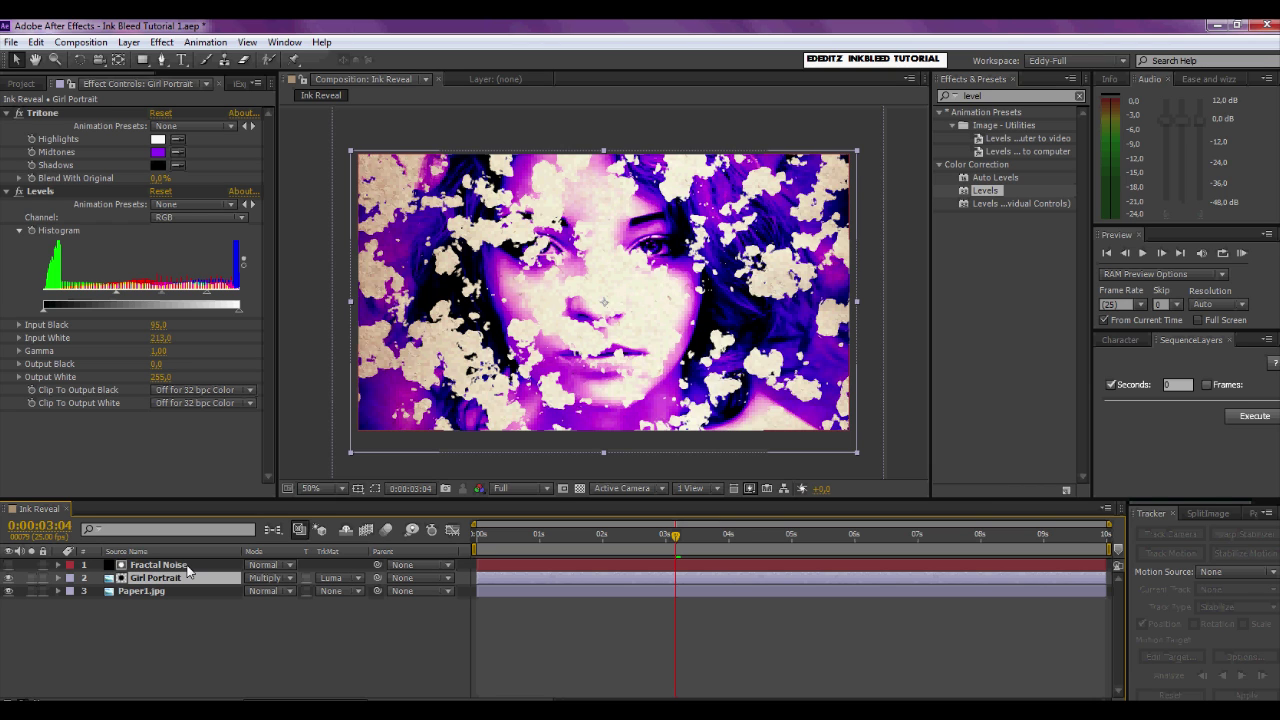
left_click(160, 565)
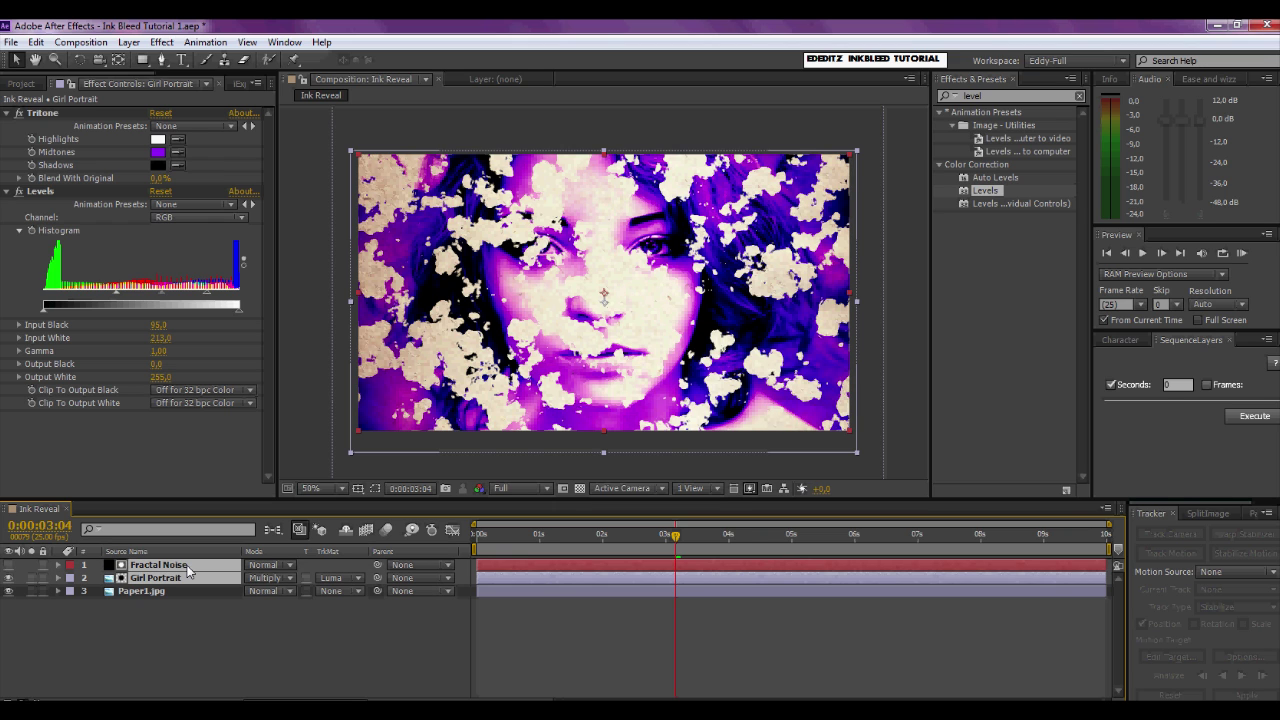
left_click(128, 42)
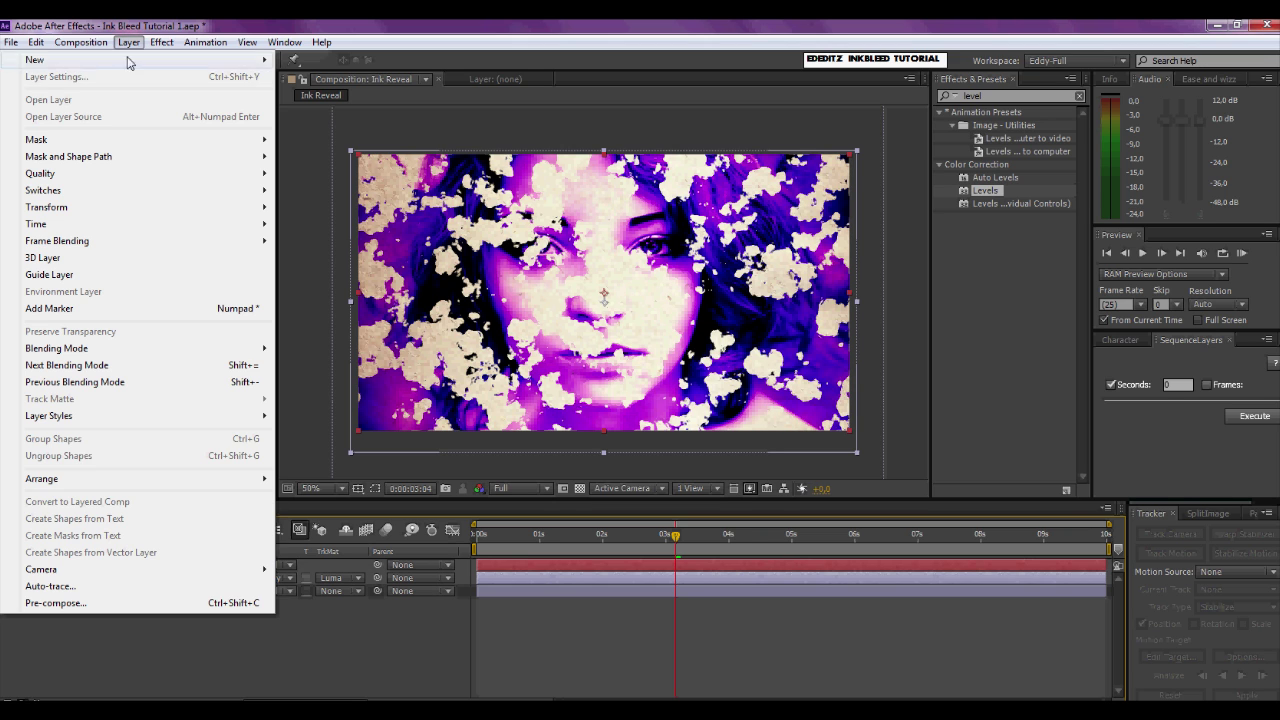
left_click(66, 603)
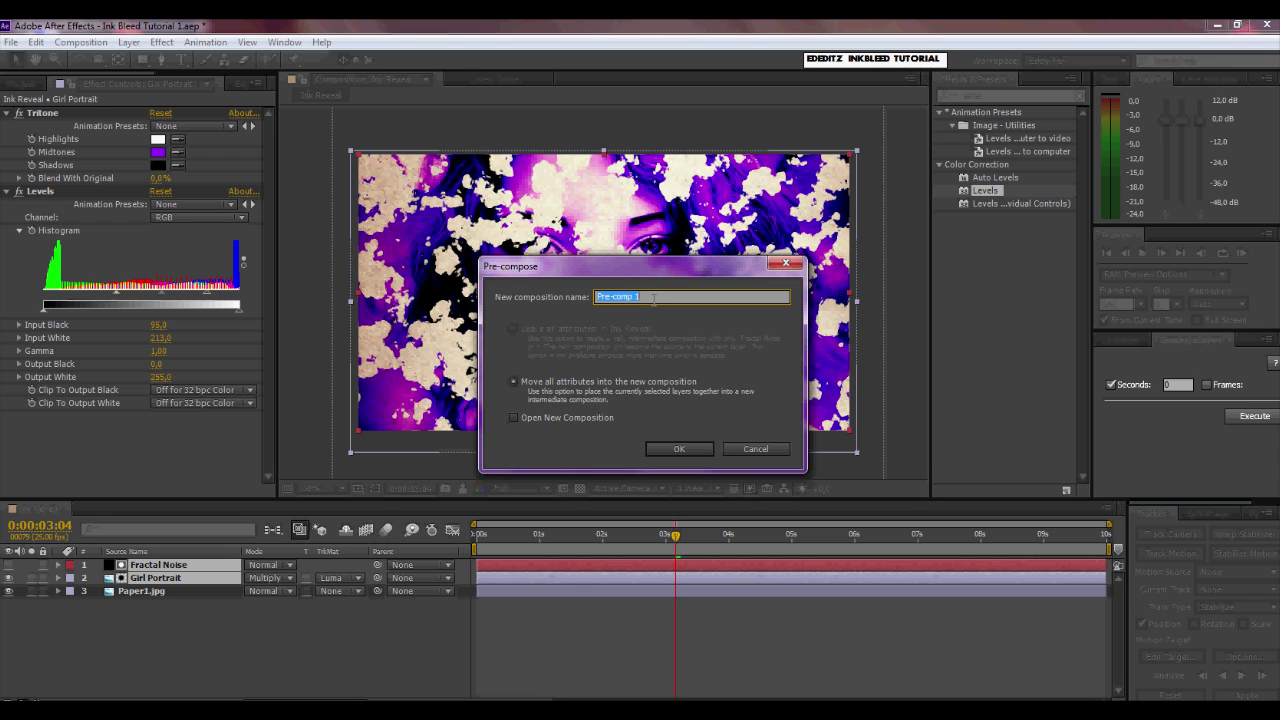
type("Picture Reveal")
left_click(694, 448)
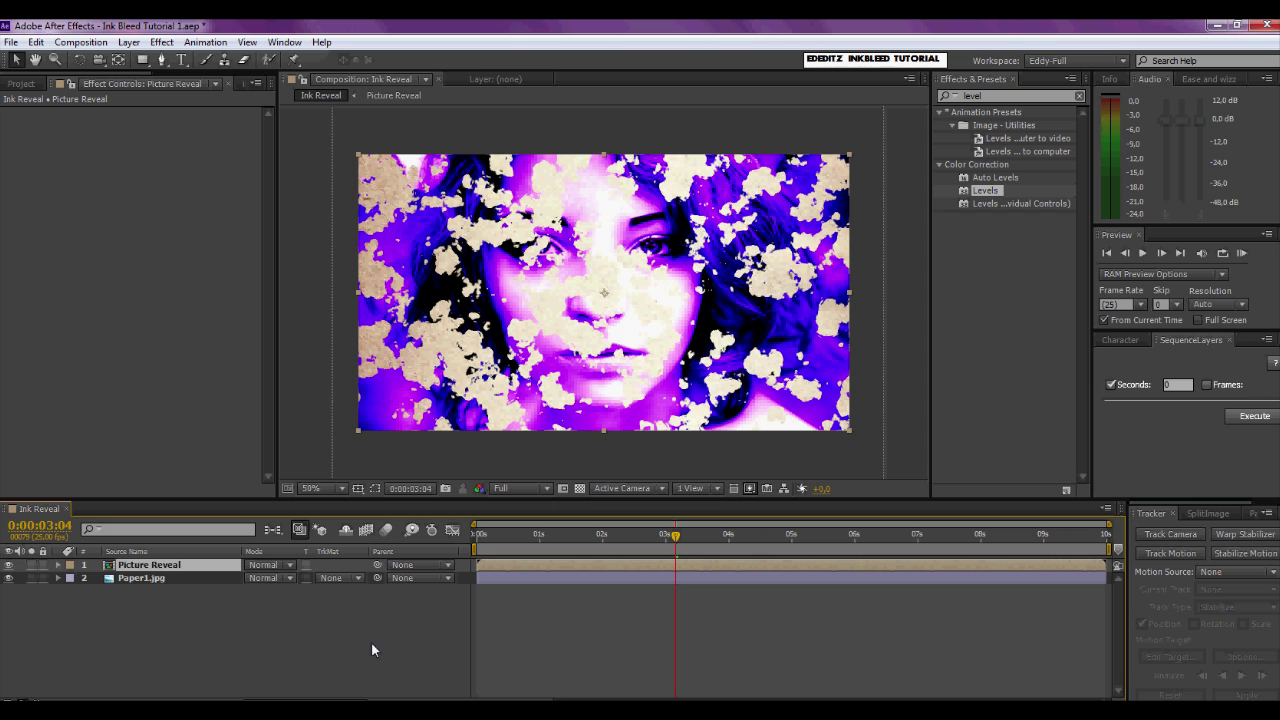
Step: Set Picture Reveal to Classic Color Burn at 80% opacity and preview from near the start
left_click(289, 565)
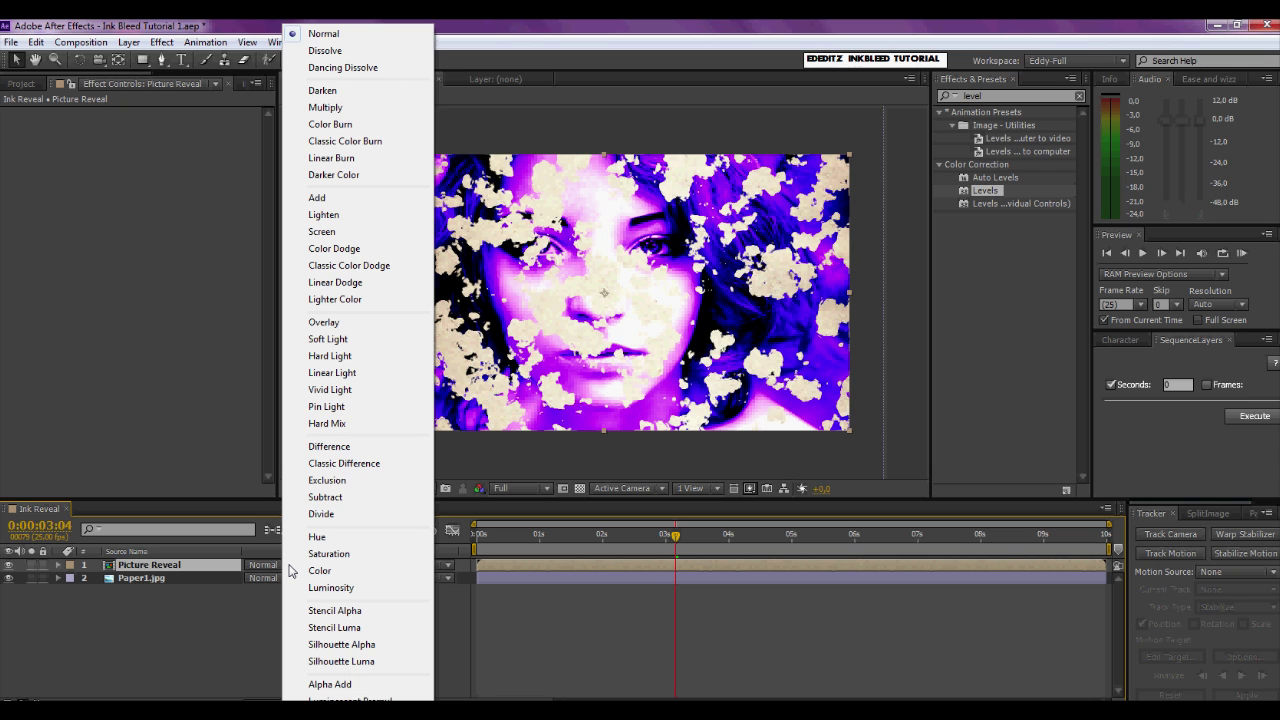
left_click(334, 143)
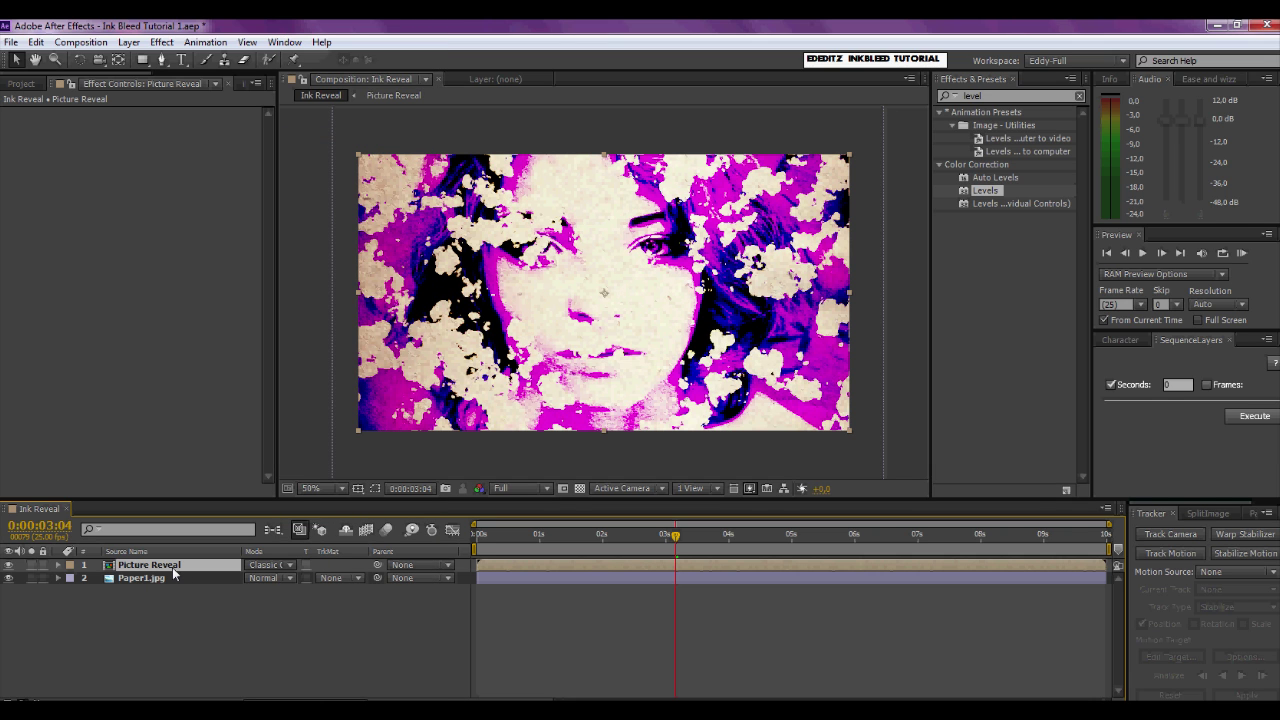
key("t")
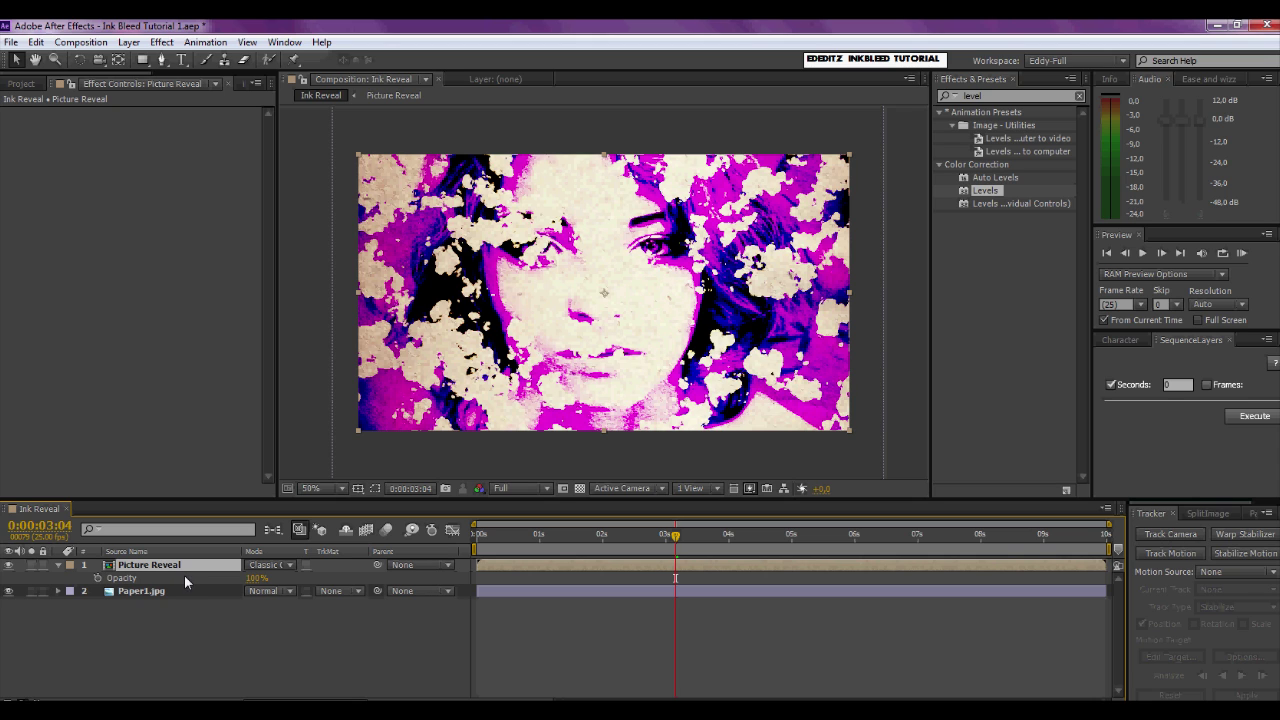
left_click(258, 578)
type("80")
left_click(270, 639)
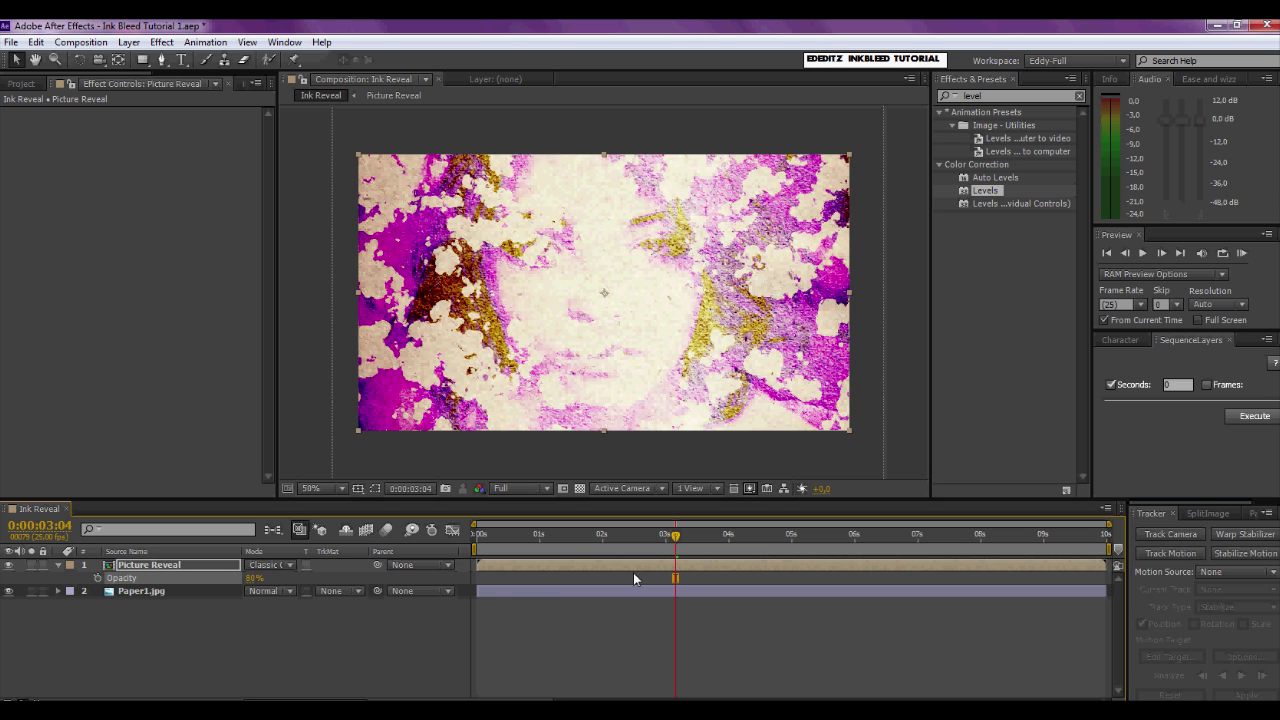
left_click_drag(675, 537, 488, 553)
left_click(1241, 252)
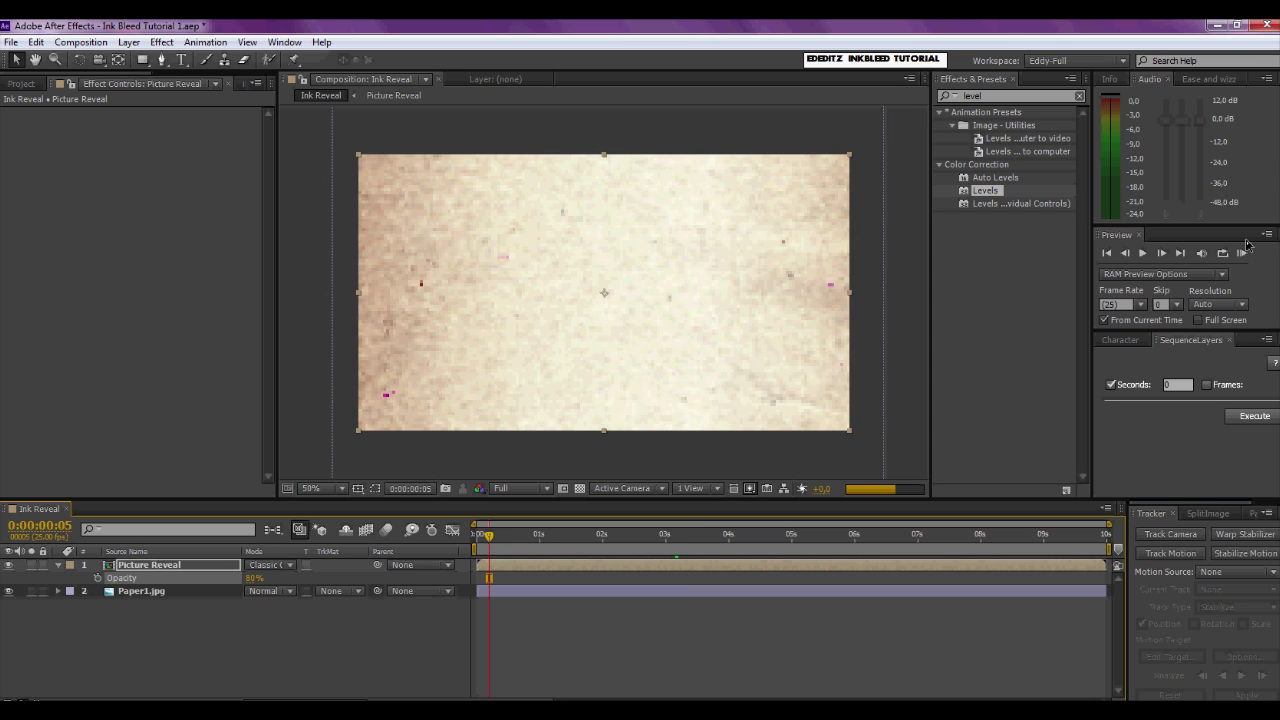
Step: Stop the running preview and replay the ink-reveal animation
left_click(1242, 253)
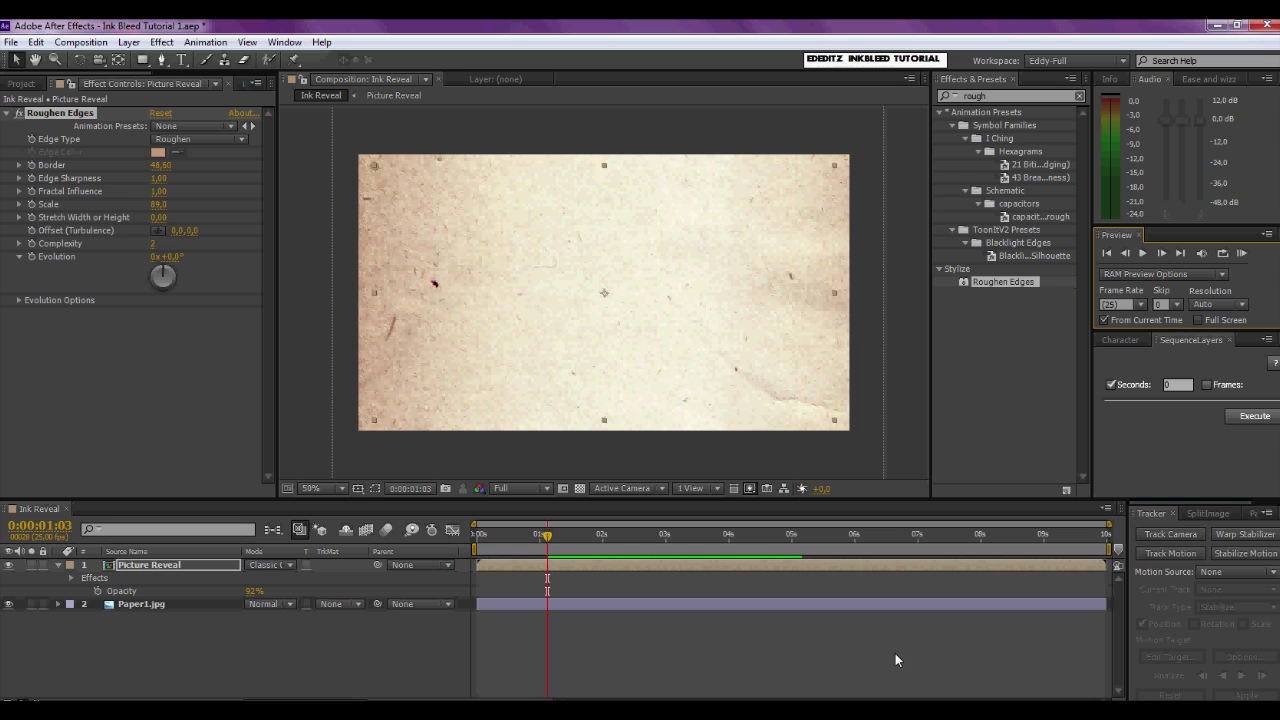
left_click(1241, 253)
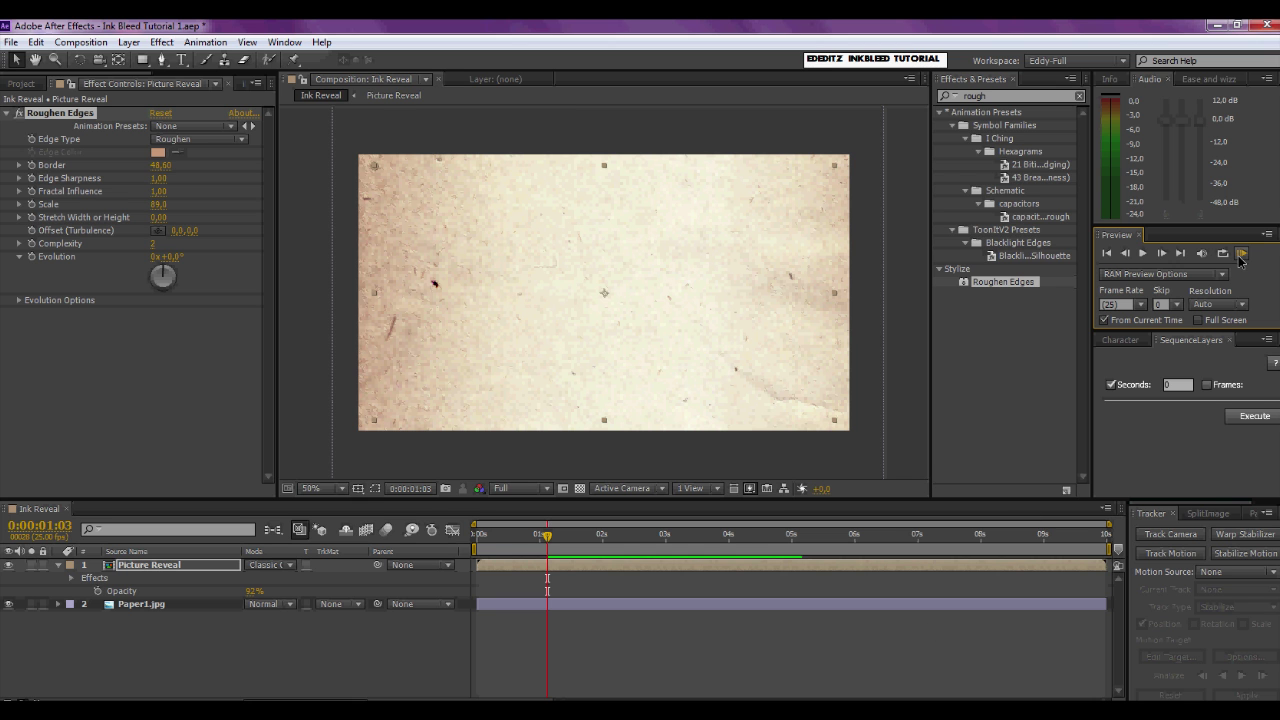